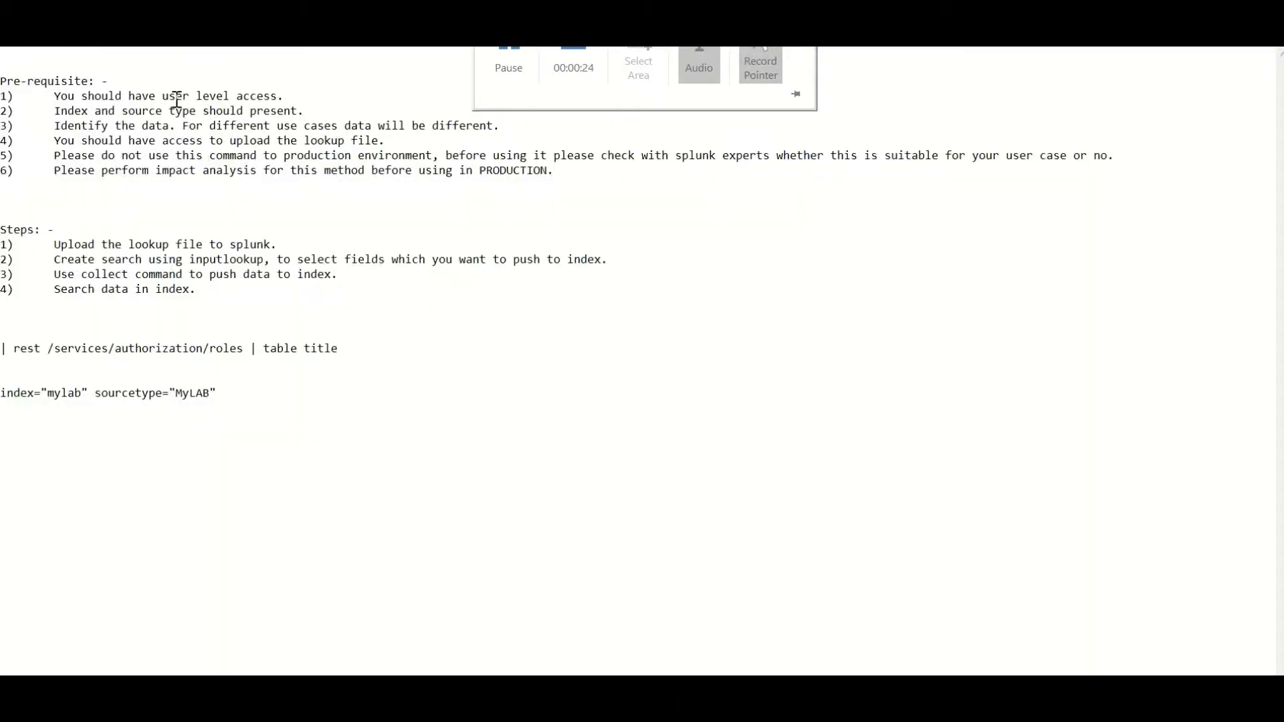
# Step: Read through the Notepad prerequisites, highlighting key words like user, source, Index and Identify
pyautogui.doubleClick(176, 99)
pyautogui.doubleClick(67, 111)
pyautogui.doubleClick(138, 111)
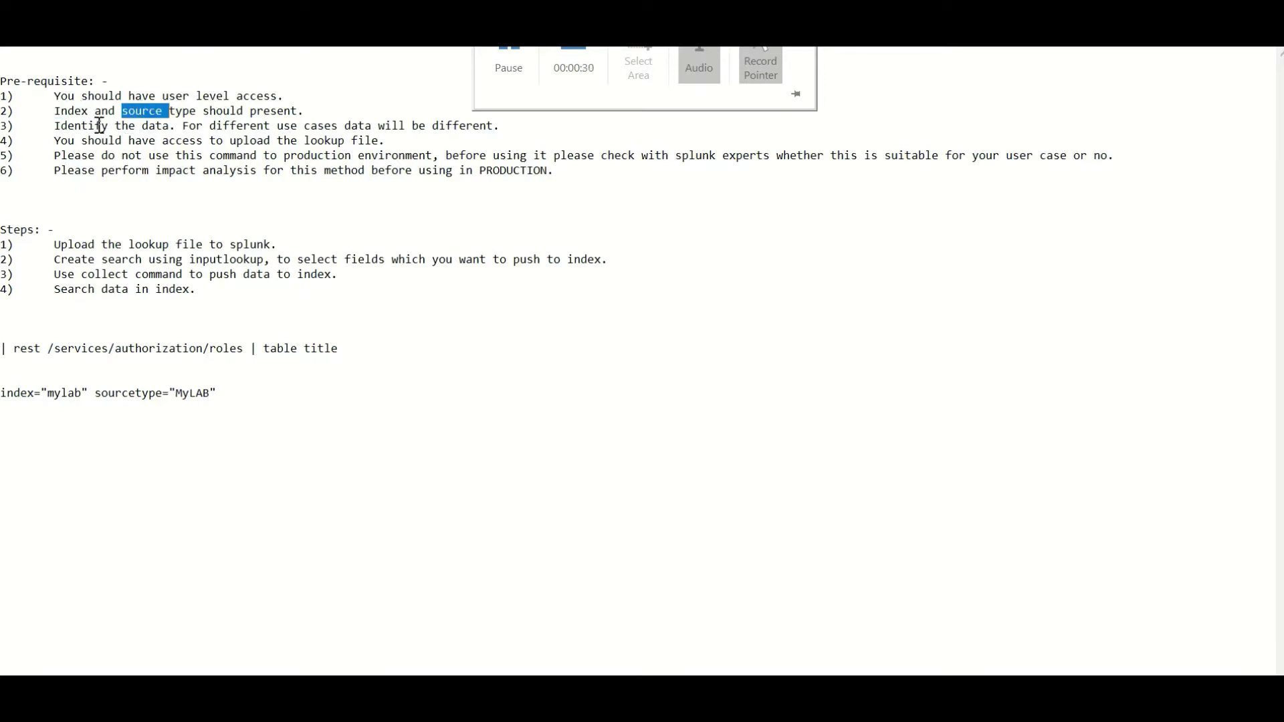
pyautogui.doubleClick(72, 111)
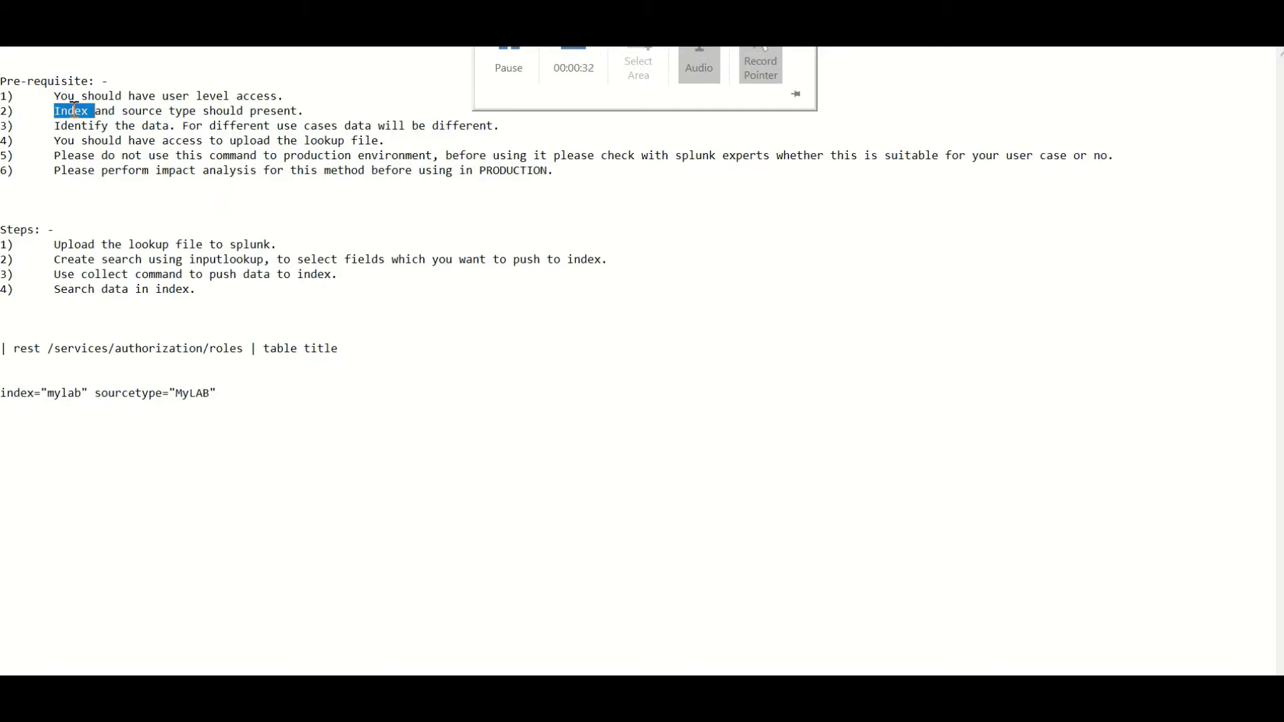
pyautogui.doubleClick(85, 126)
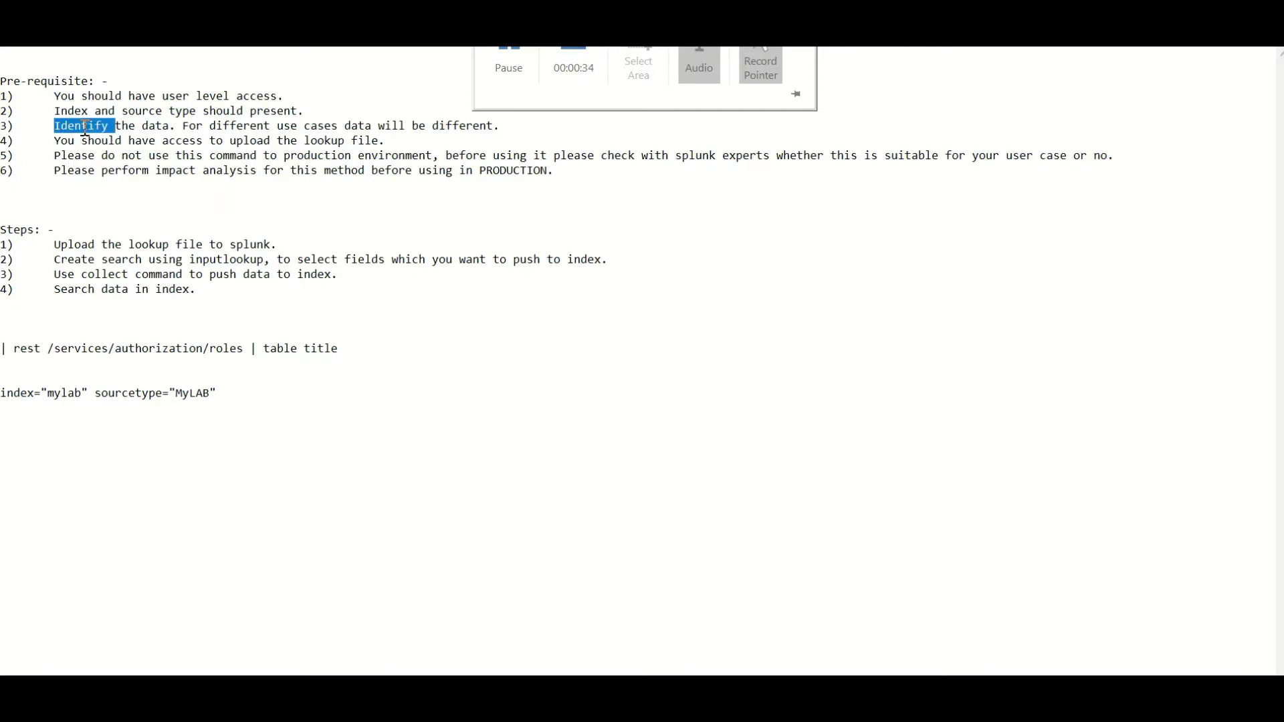
pyautogui.doubleClick(237, 126)
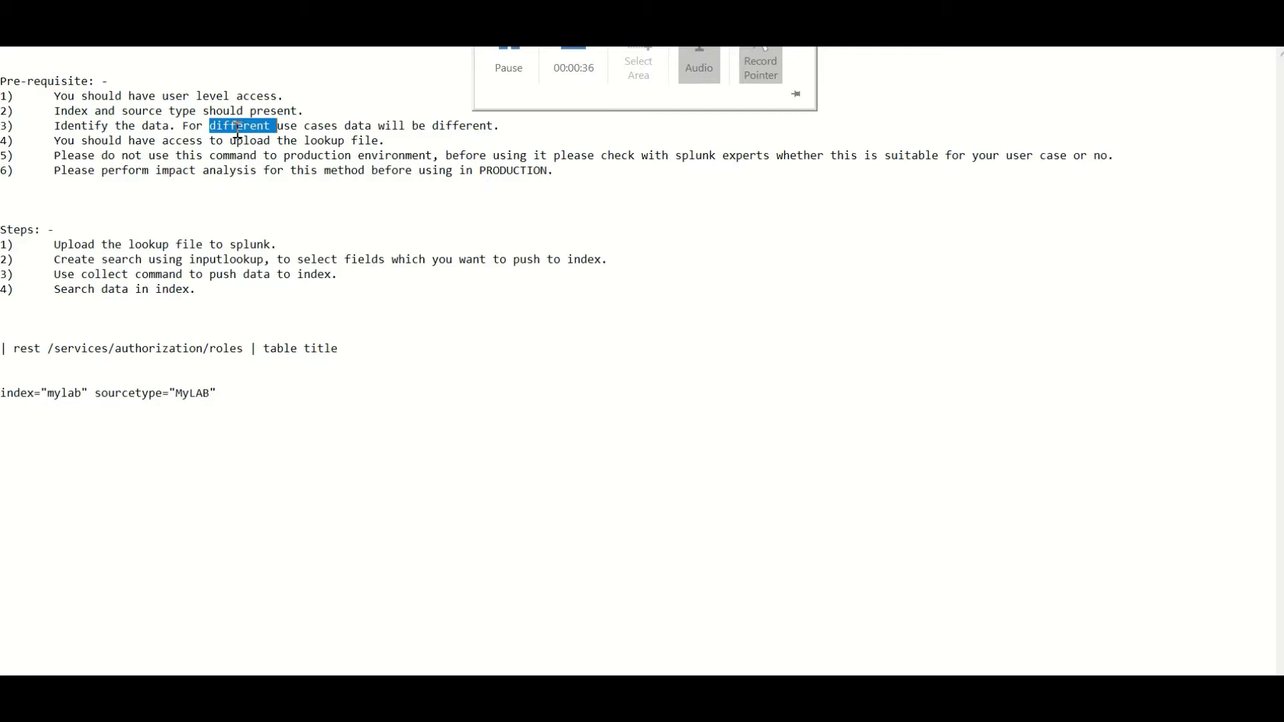
pyautogui.doubleClick(82, 127)
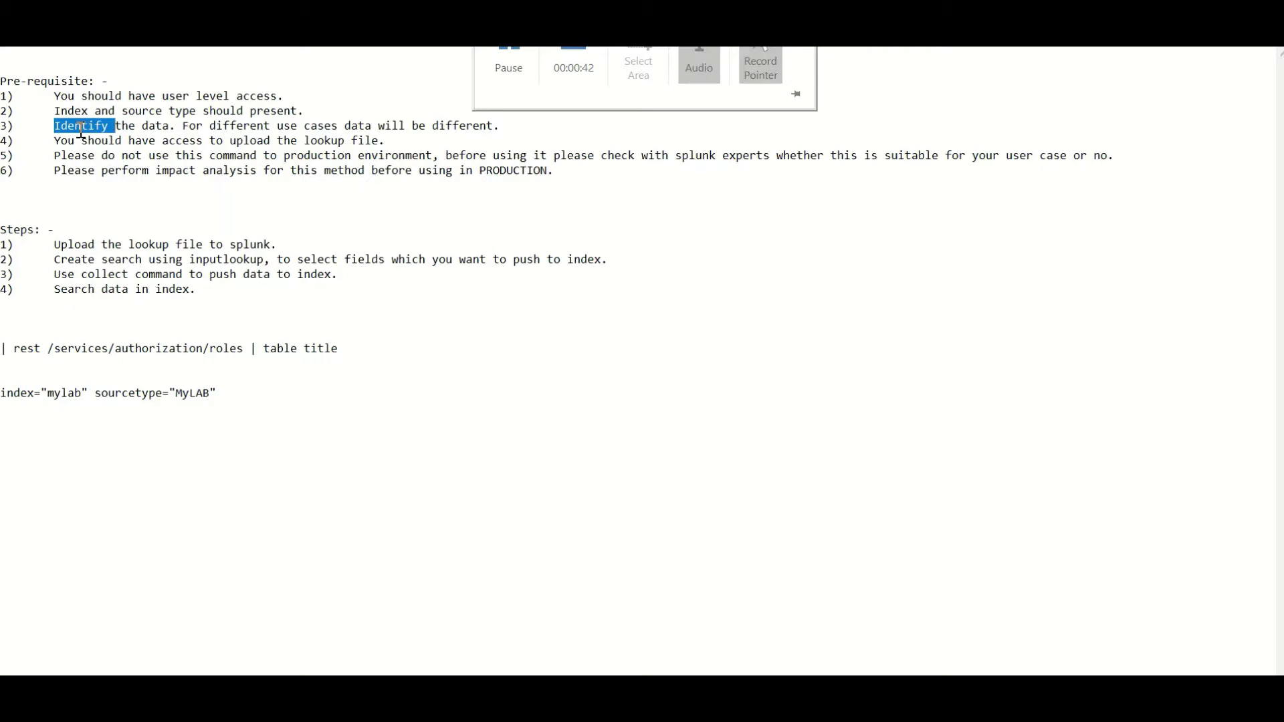
pyautogui.doubleClick(75, 140)
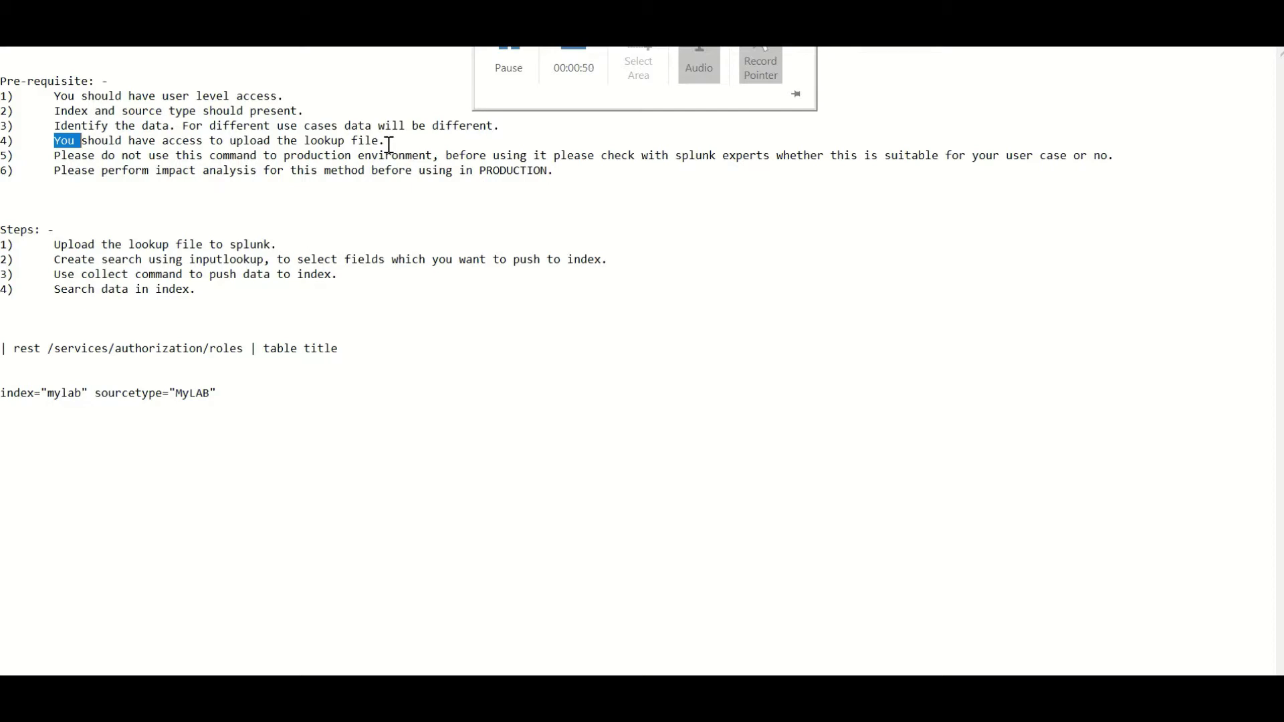
pyautogui.doubleClick(67, 156)
pyautogui.click(399, 142)
pyautogui.moveTo(55, 172); pyautogui.dragTo(554, 173)
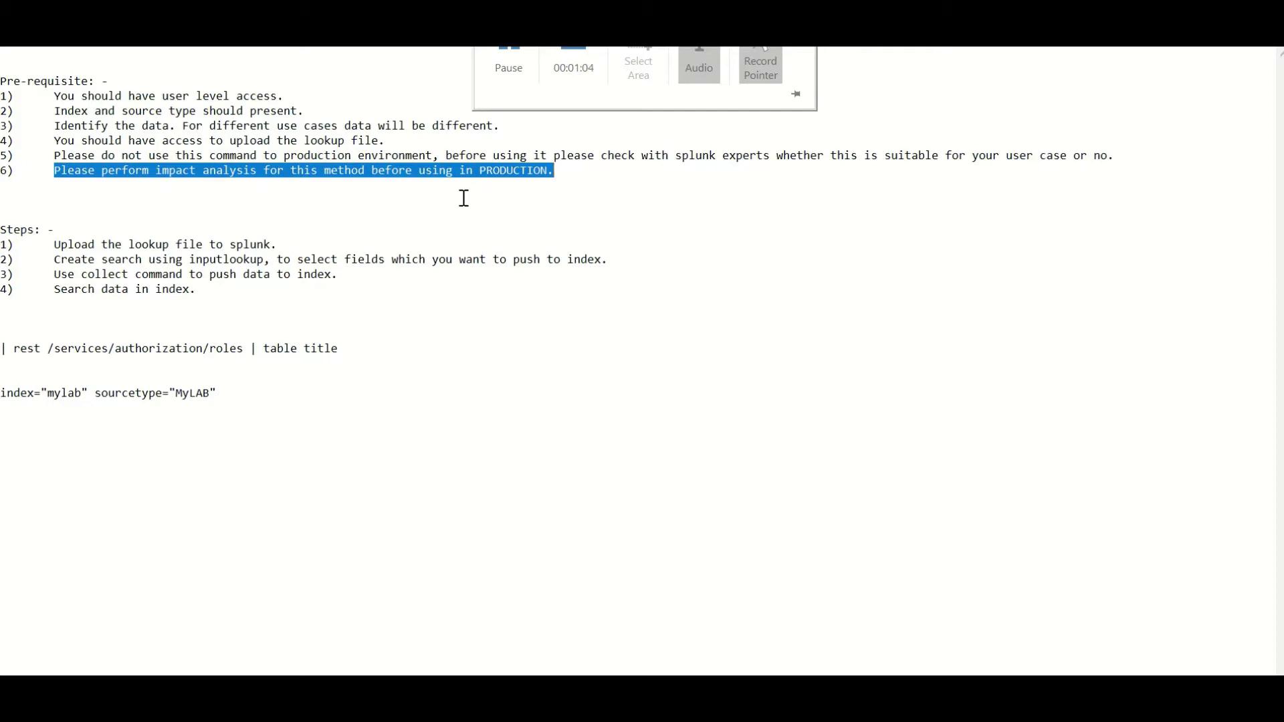
pyautogui.click(54, 152)
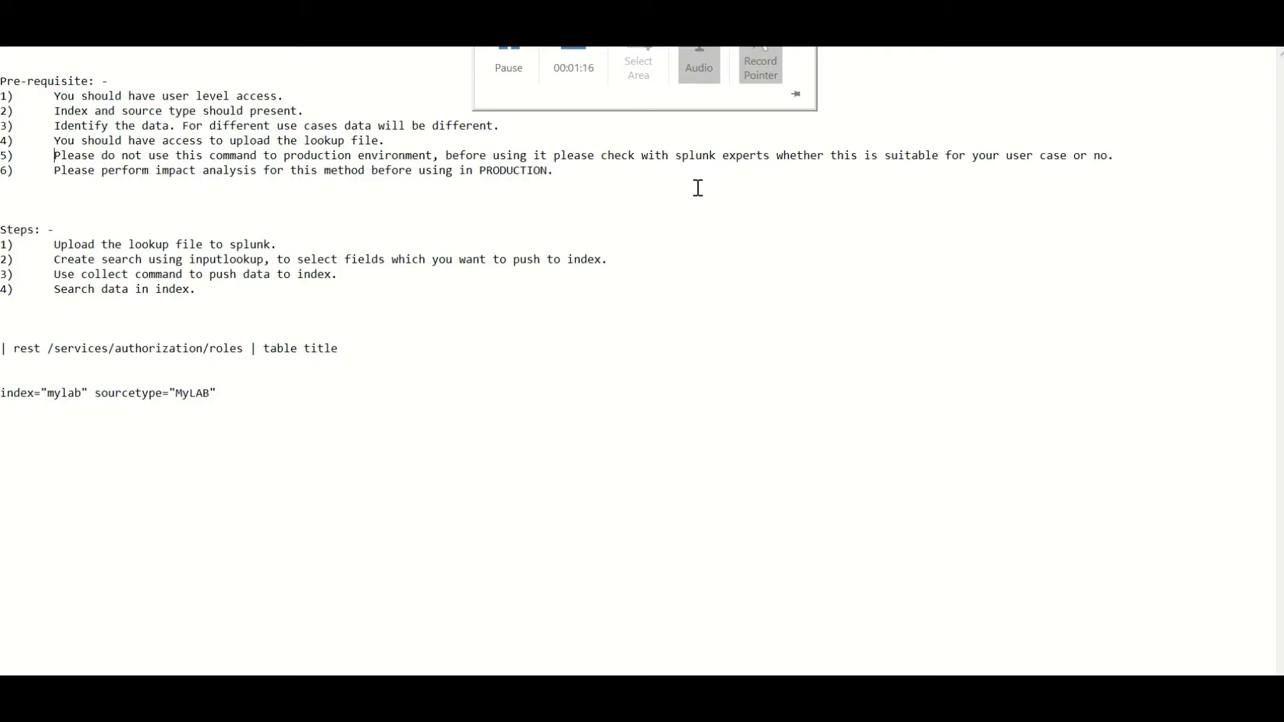
# Step: Review steps 1 and 2 in the notes, highlighting inputlookup and the step 1 text
pyautogui.click(570, 175)
pyautogui.moveTo(1, 244); pyautogui.dragTo(58, 244)
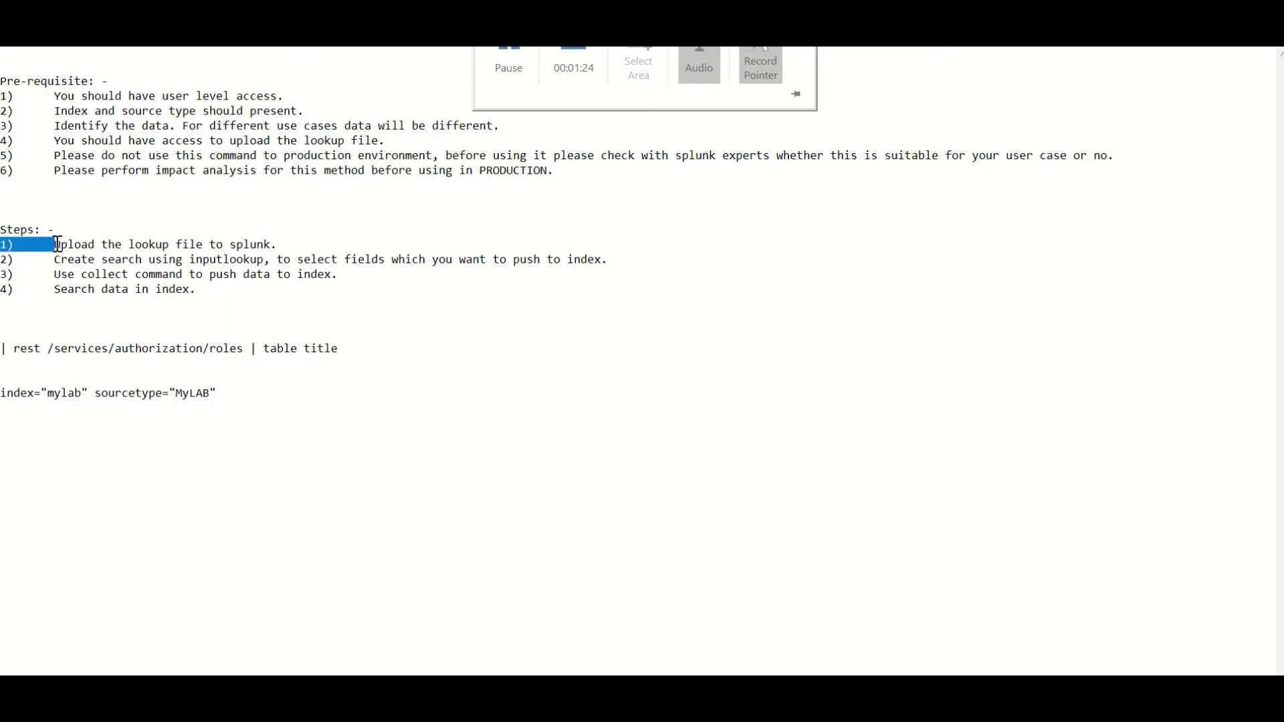
pyautogui.doubleClick(284, 248)
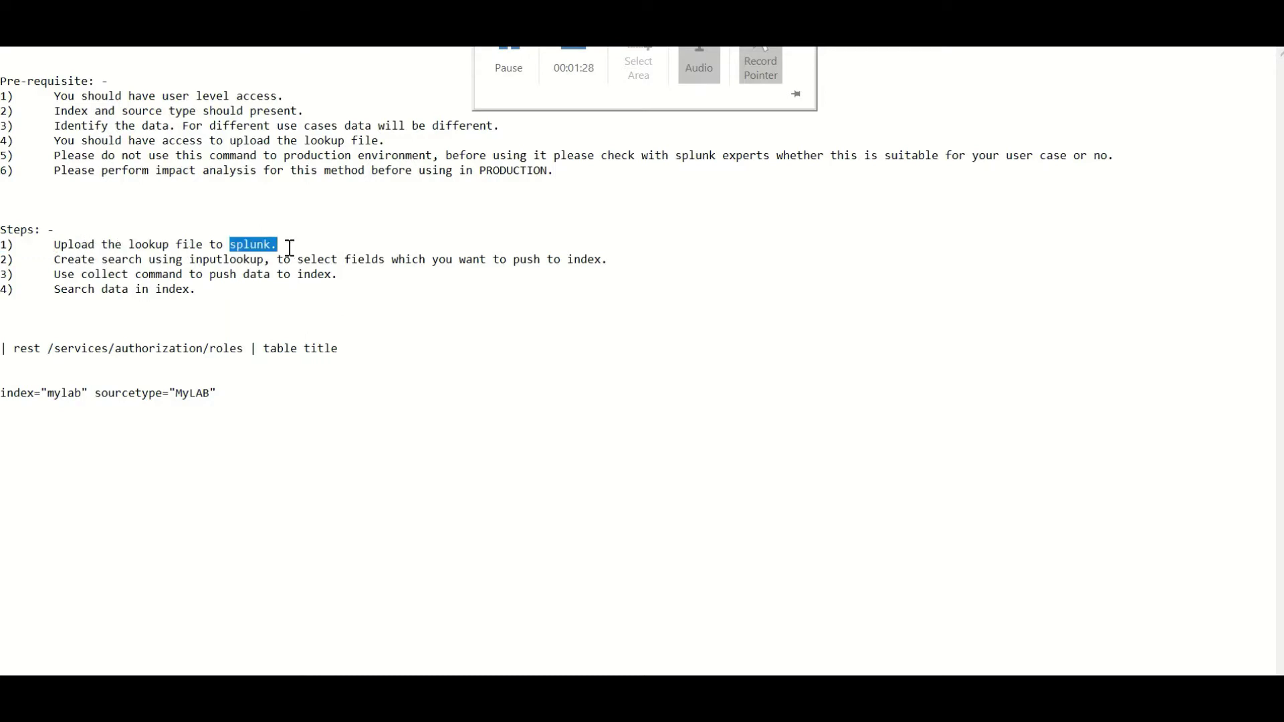
pyautogui.click(346, 285)
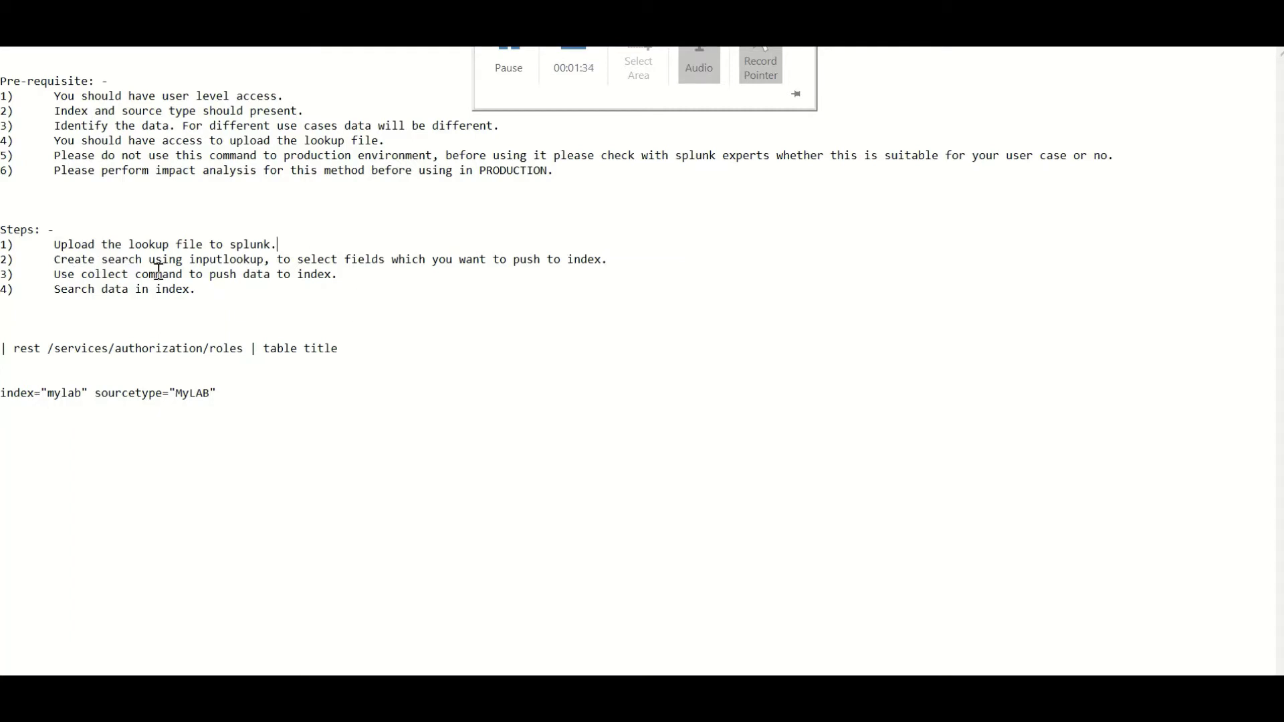
pyautogui.doubleClick(212, 259)
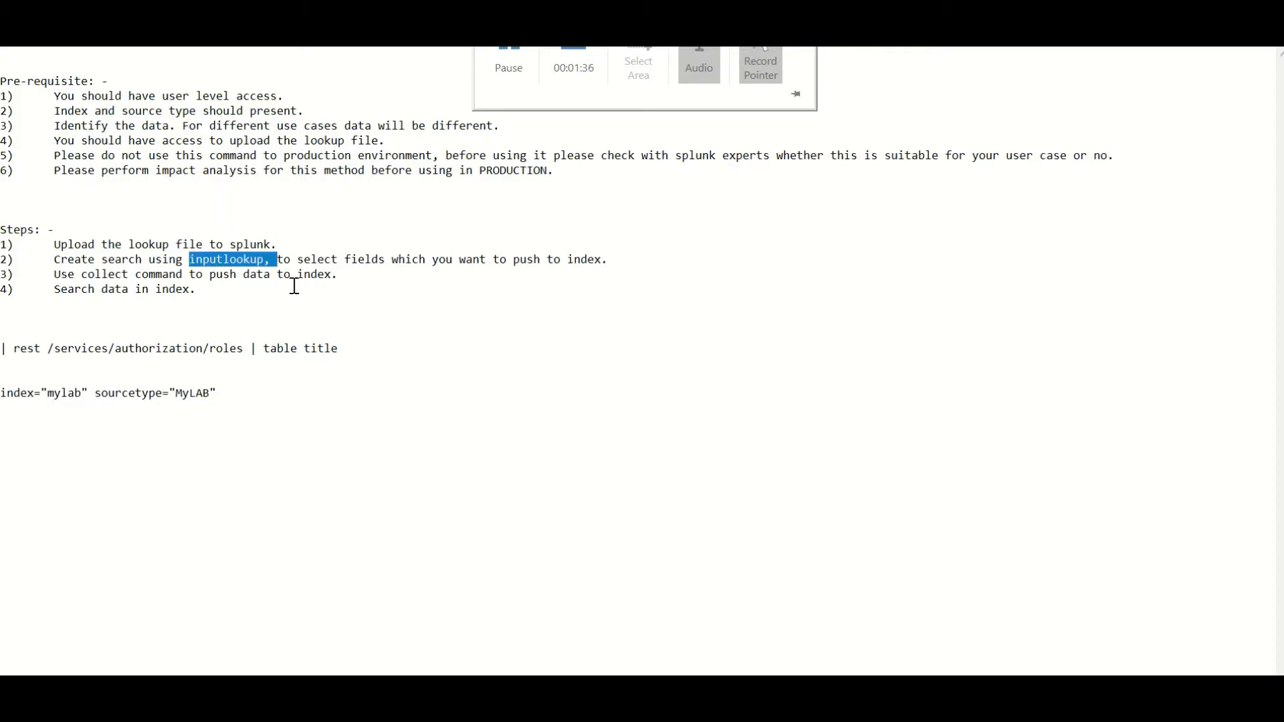
pyautogui.click(275, 245)
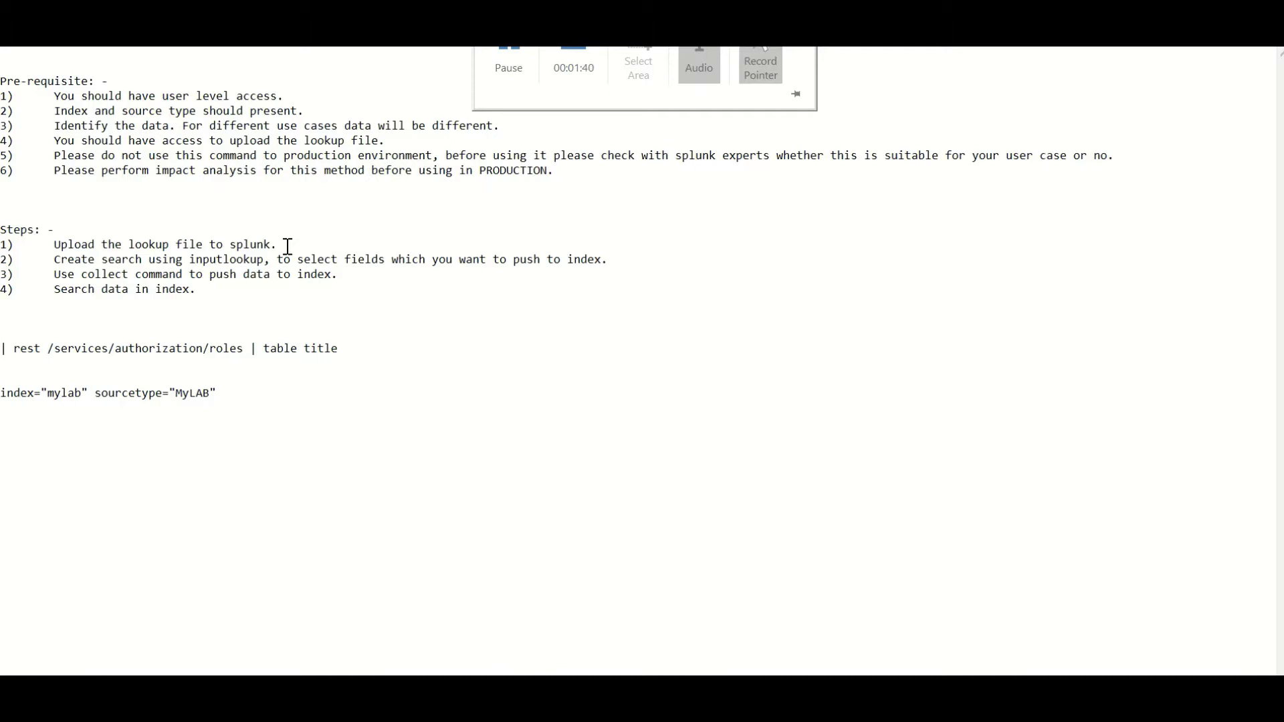
pyautogui.moveTo(277, 245); pyautogui.dragTo(54, 244)
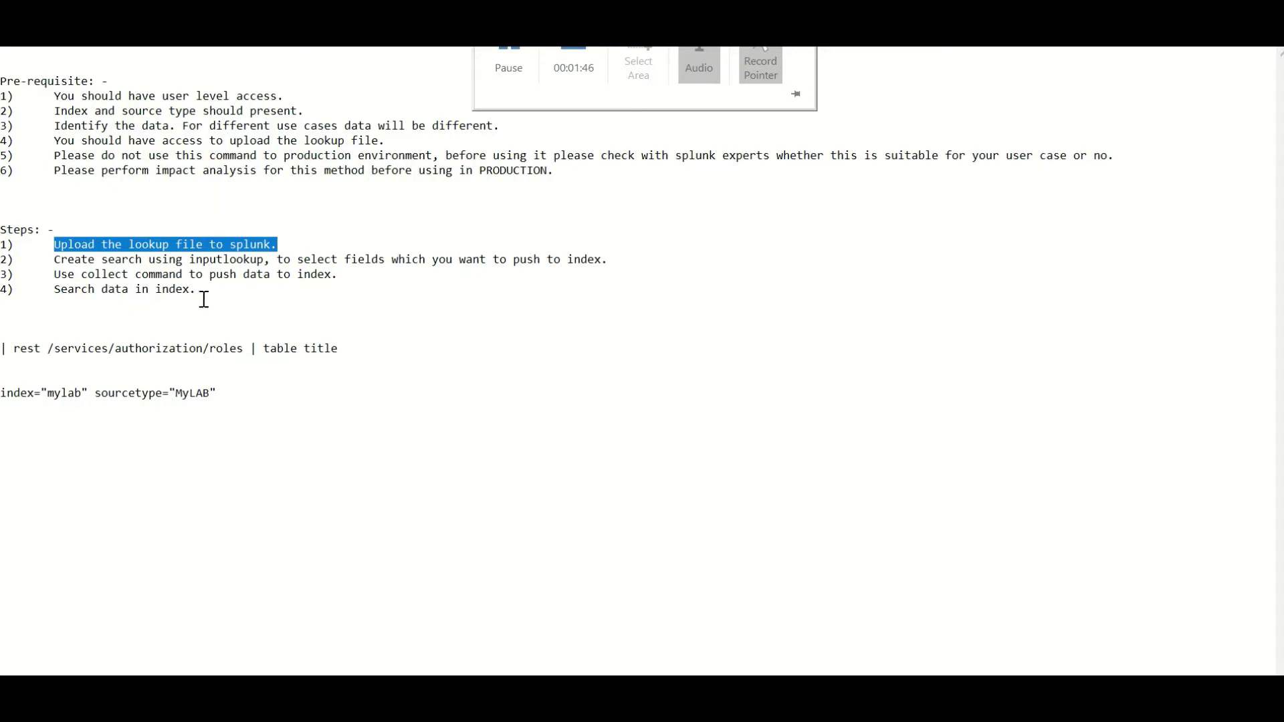
pyautogui.click(345, 278)
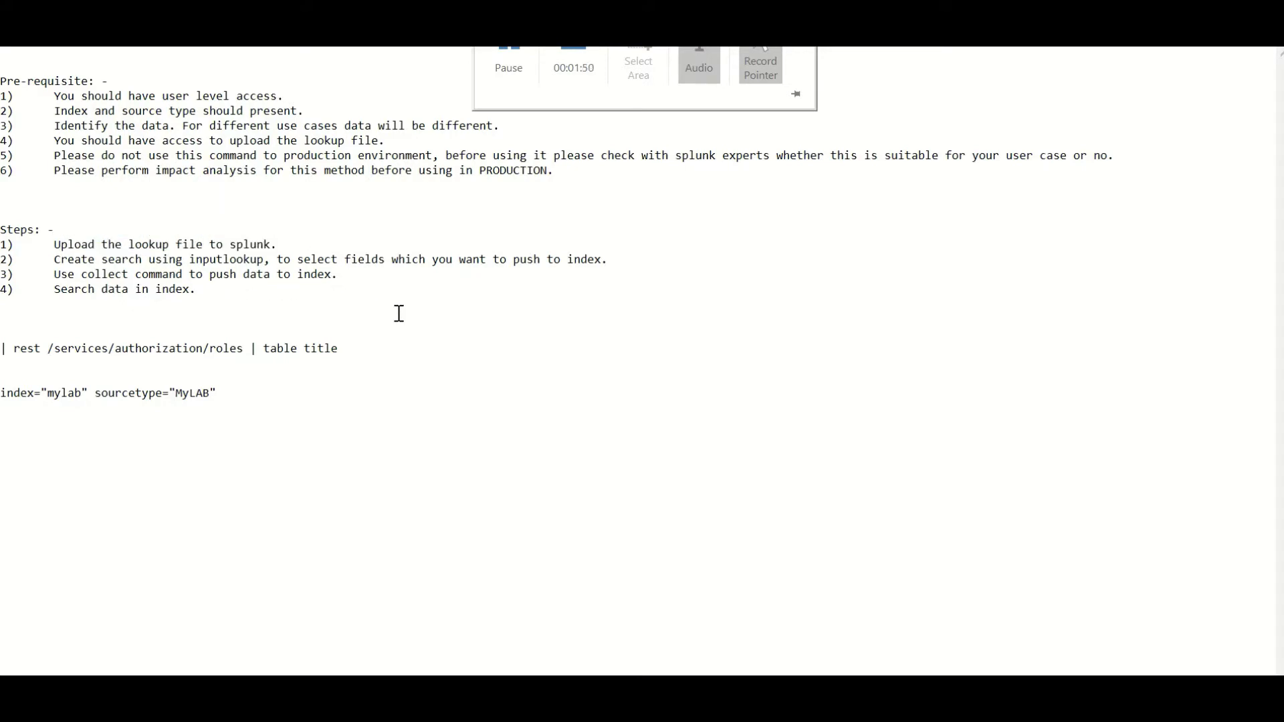
# Step: Sign in to Splunk with the username and password, then open Search & Reporting
pyautogui.hotkey('alt', 'Tab')
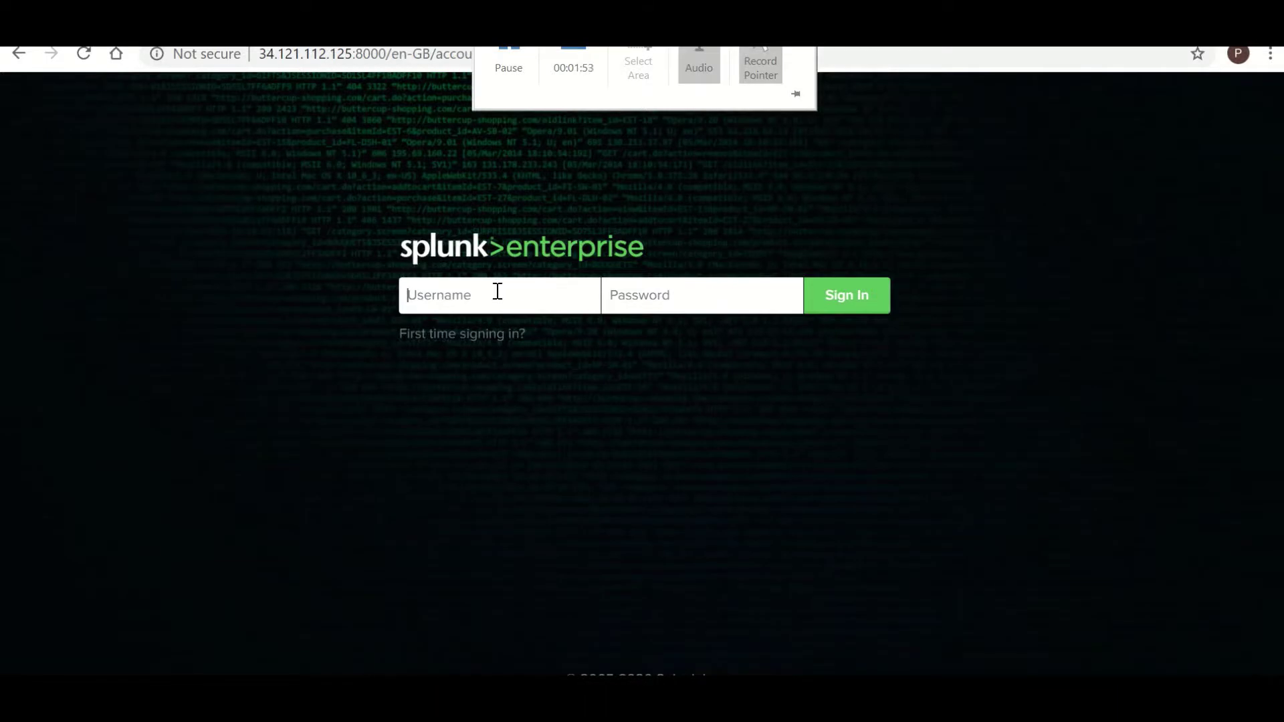
pyautogui.write('splunk')
pyautogui.press('Tab')
pyautogui.write('•••••••••')
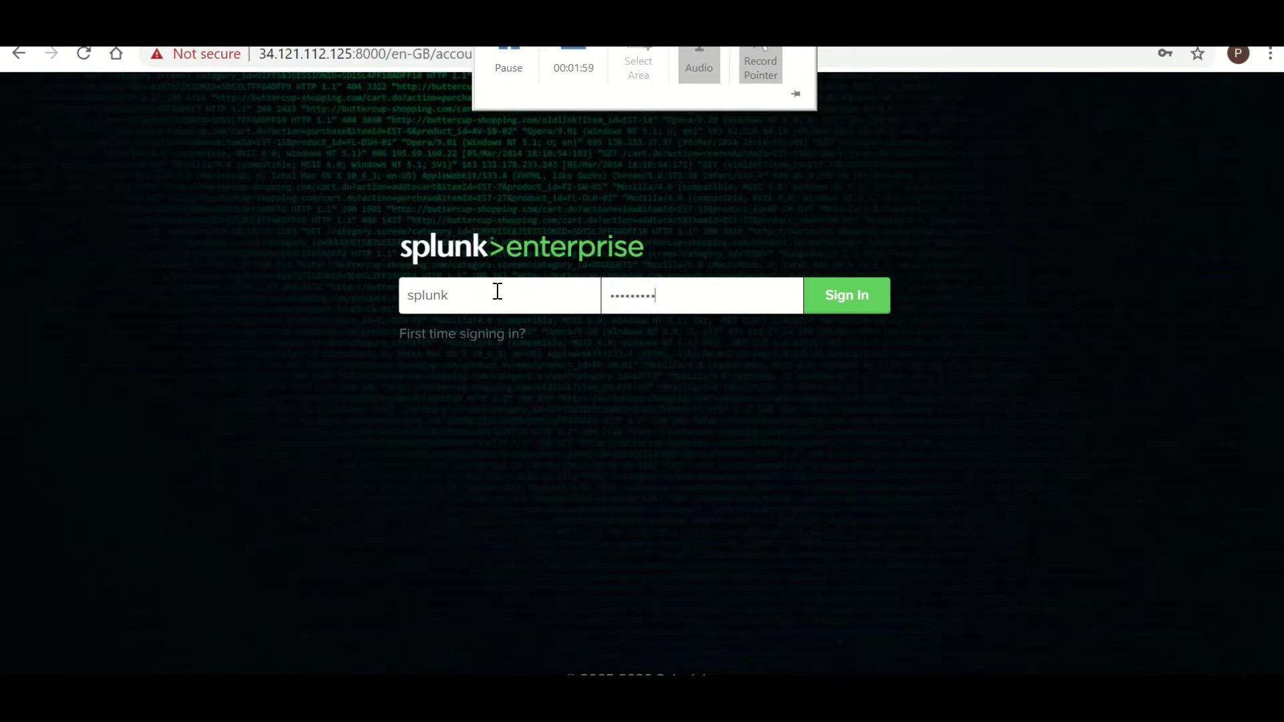
pyautogui.write('••')
pyautogui.press('Return')
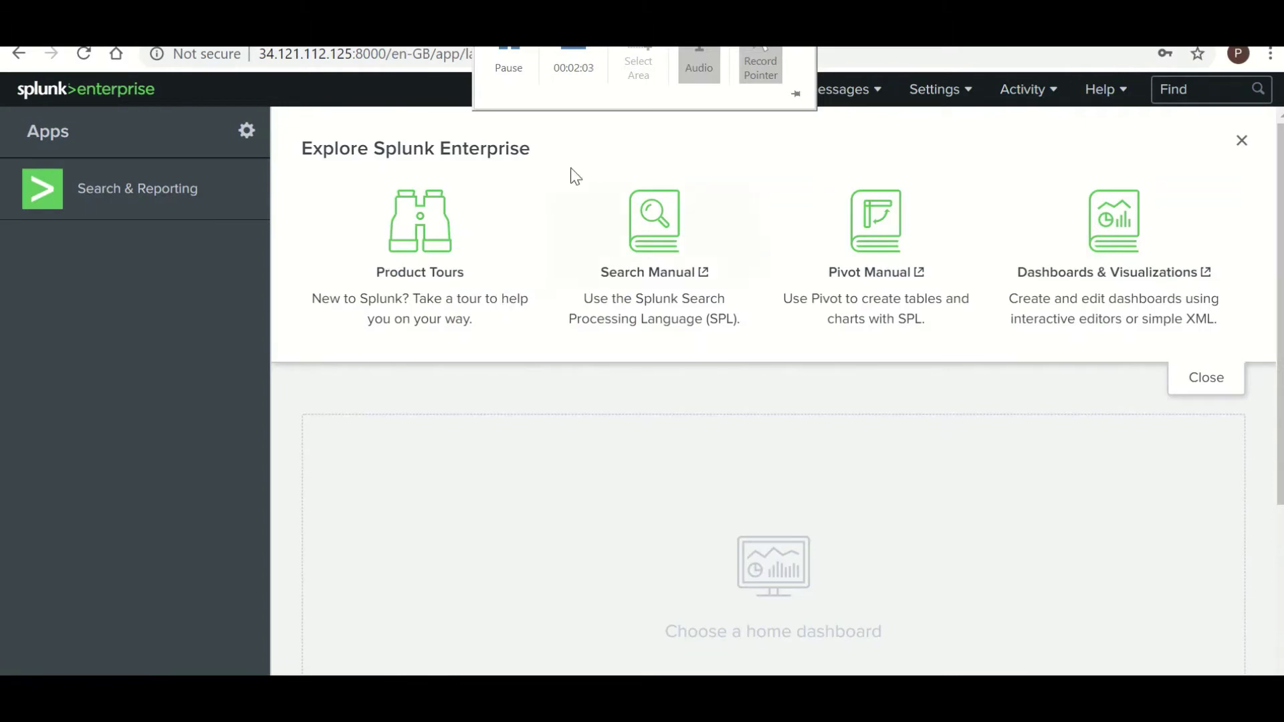
pyautogui.click(203, 167)
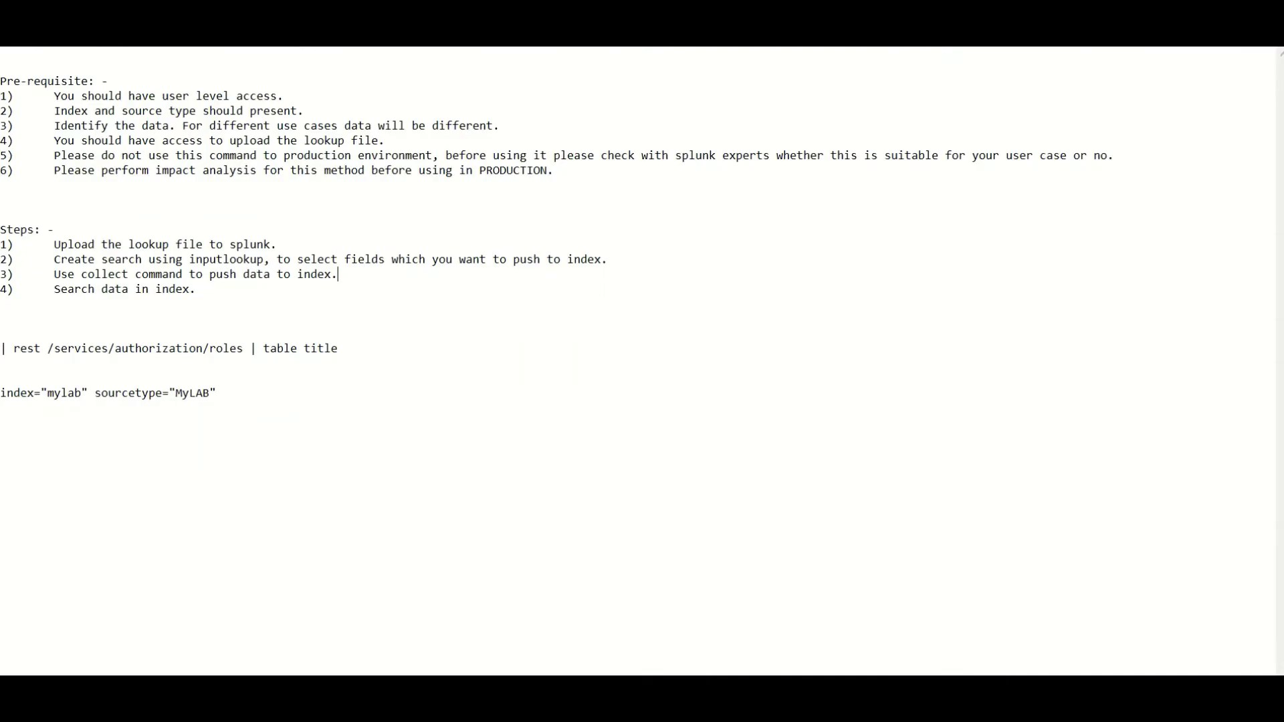
# Step: Paste and run '| rest /services/authorization/roles | table title', confirming the single role user
pyautogui.moveTo(341, 348); pyautogui.dragTo(2, 349)
pyautogui.hotkey('ctrl', 'c')
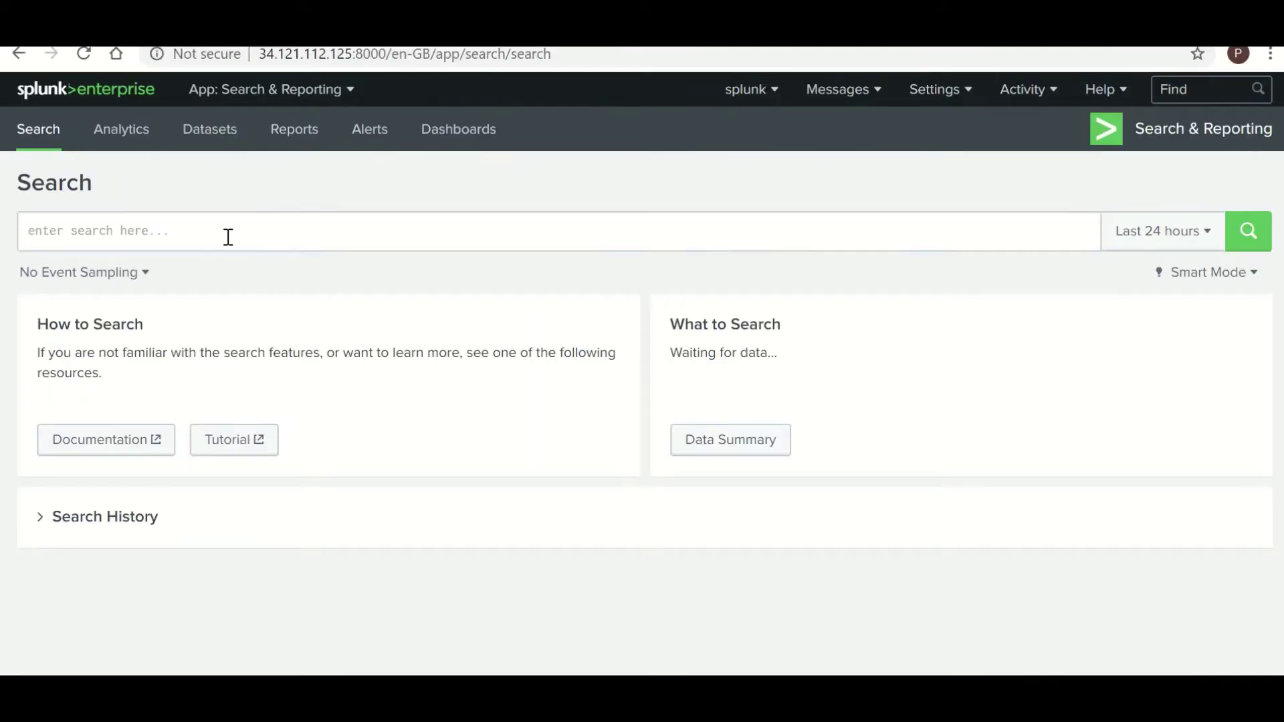
pyautogui.click(228, 231)
pyautogui.hotkey('ctrl', 'v')
pyautogui.press('Return')
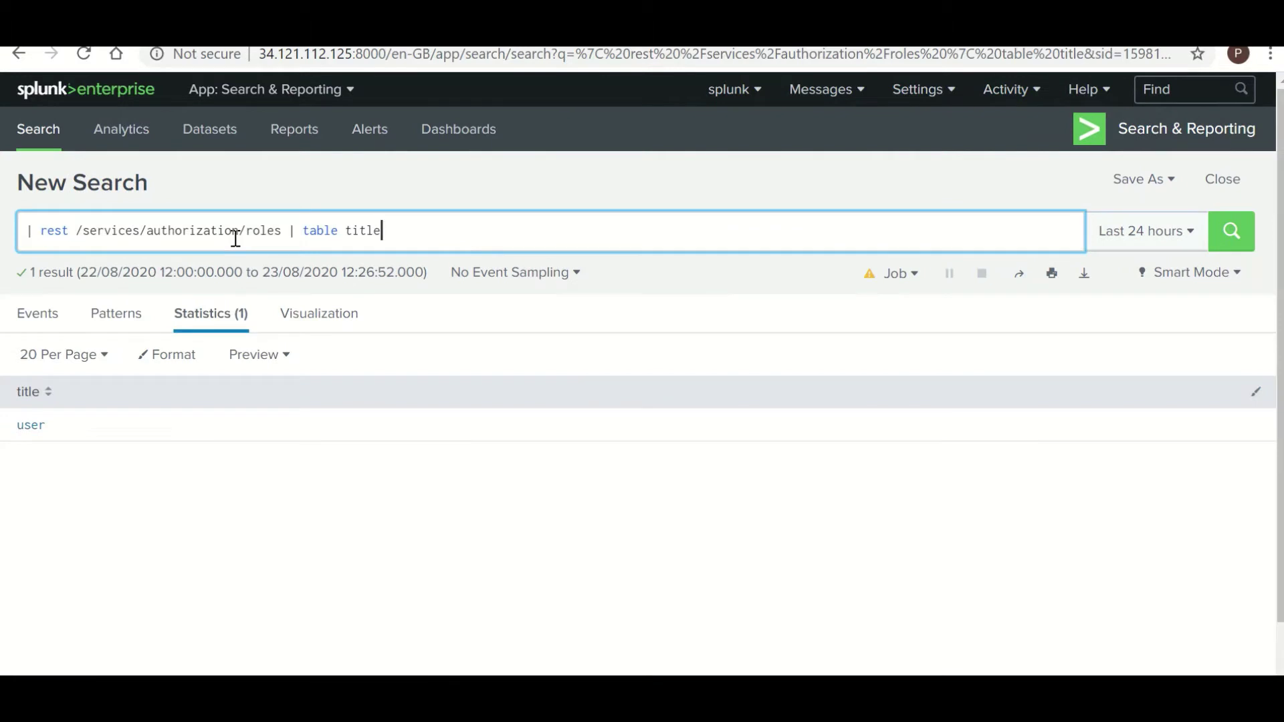
pyautogui.click(8, 431)
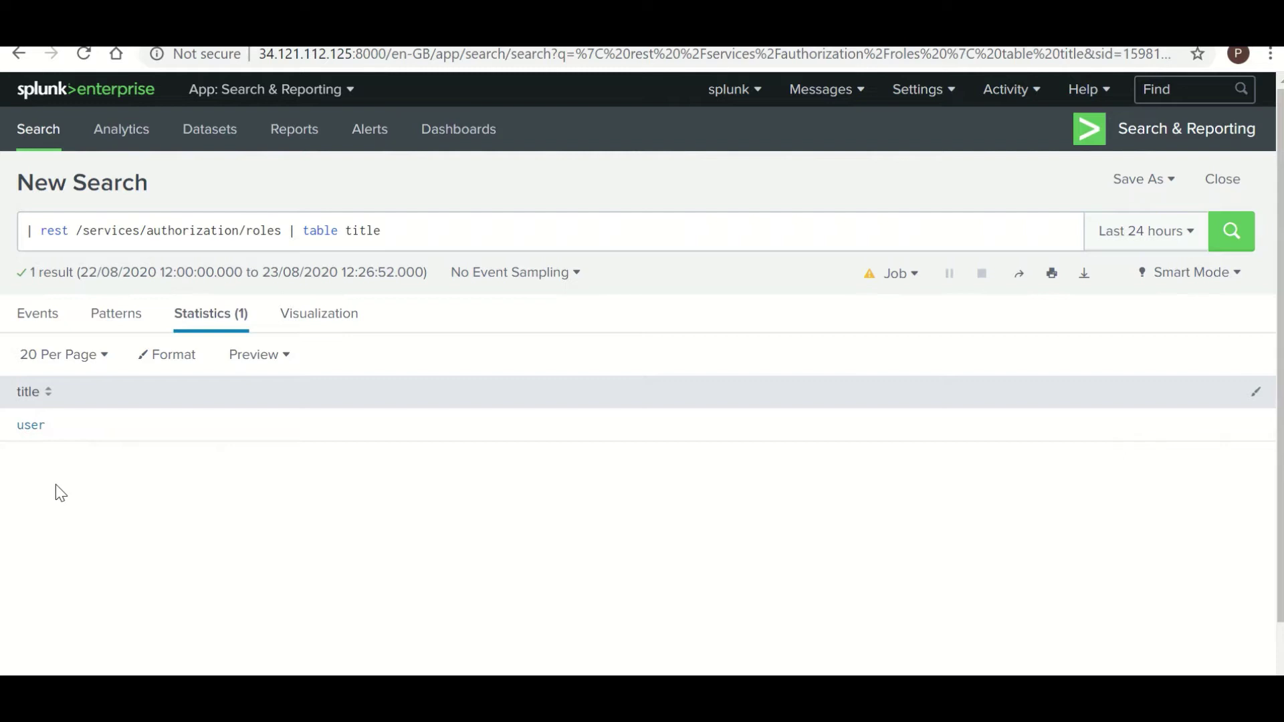
pyautogui.moveTo(52, 433); pyautogui.dragTo(14, 433)
pyautogui.click(134, 479)
pyautogui.click(435, 222)
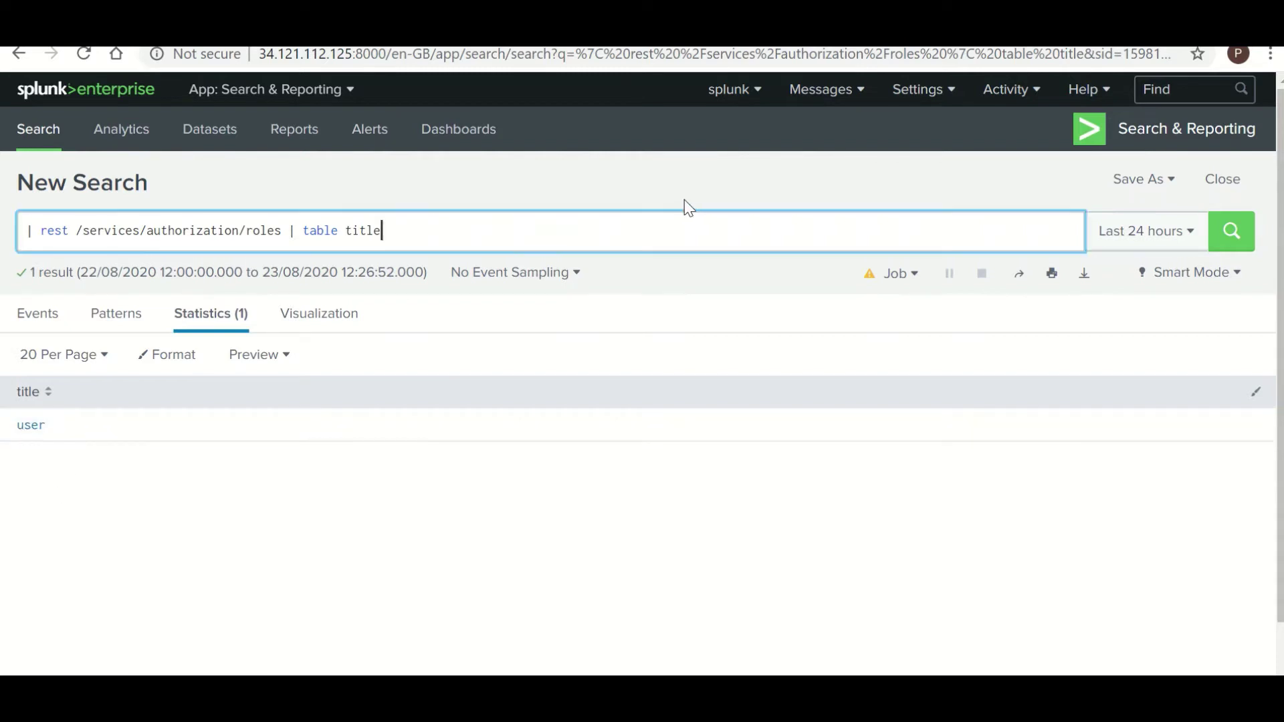
# Step: Go to Settings > Lookups > Lookup table files and start a new lookup table file
pyautogui.click(950, 97)
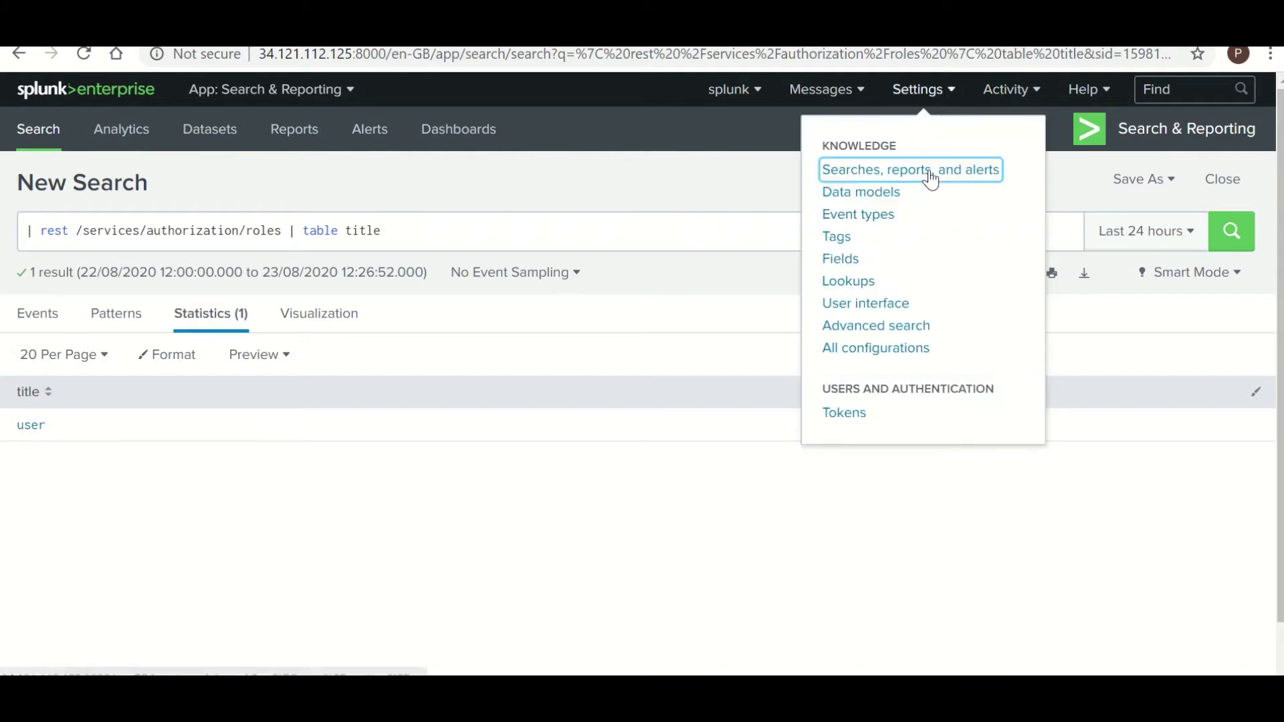
pyautogui.click(851, 281)
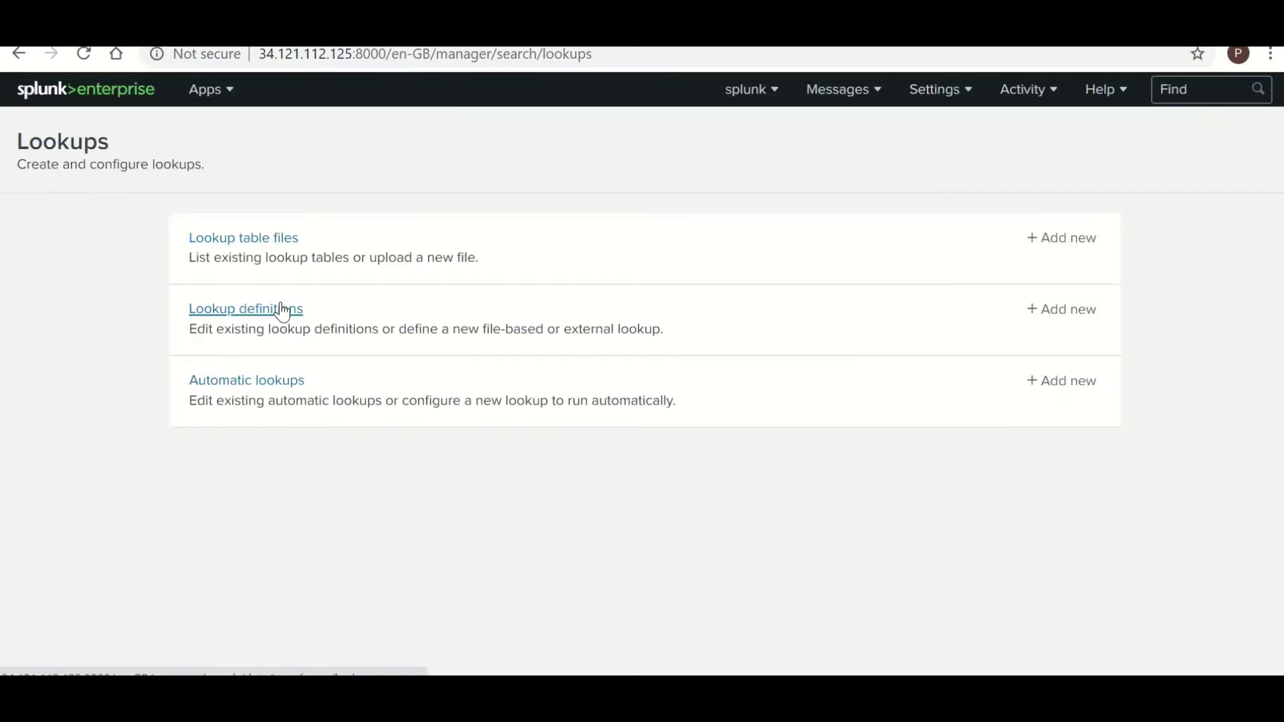
pyautogui.click(251, 242)
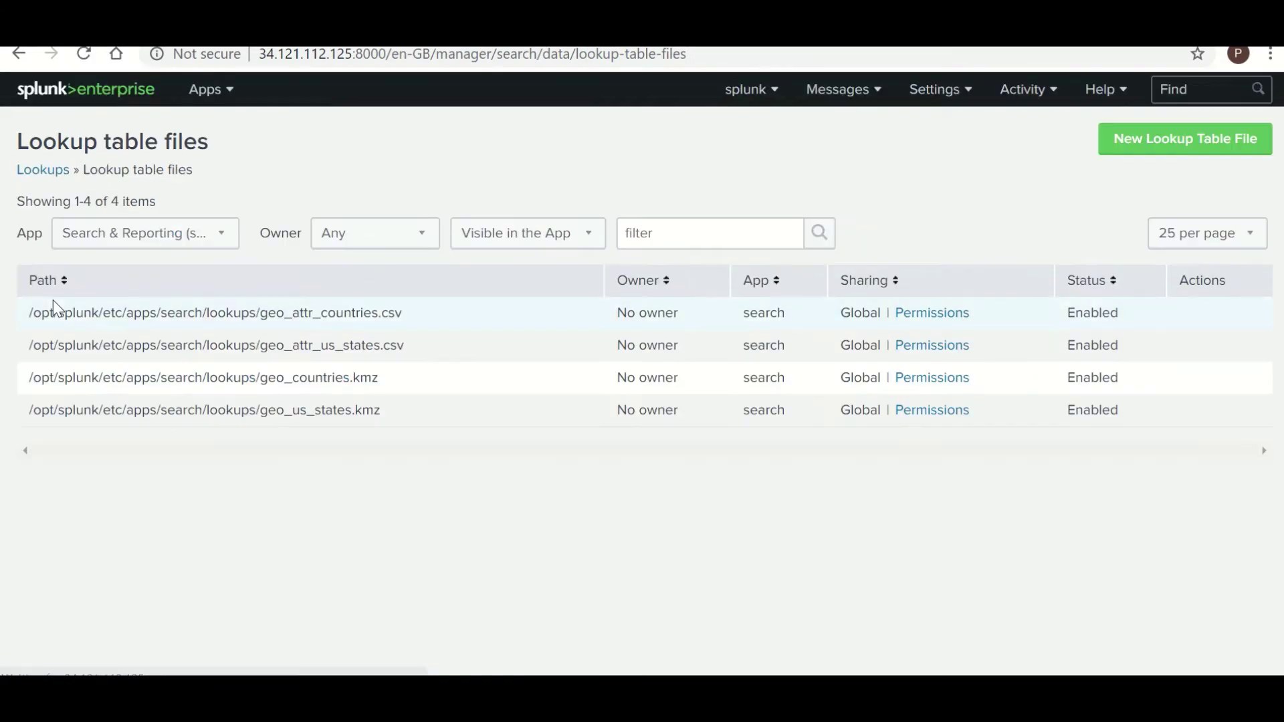
pyautogui.click(1183, 142)
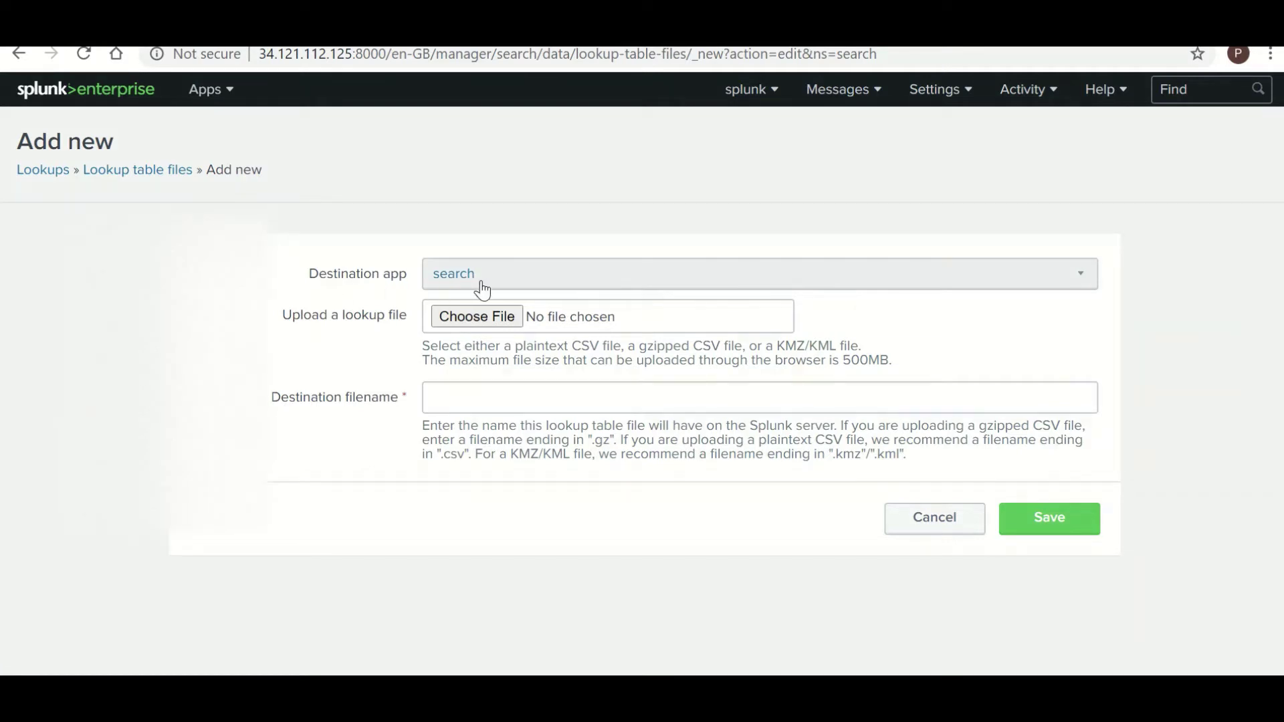
# Step: Keep destination app as search and choose Employee.csv as the file to upload
pyautogui.click(579, 278)
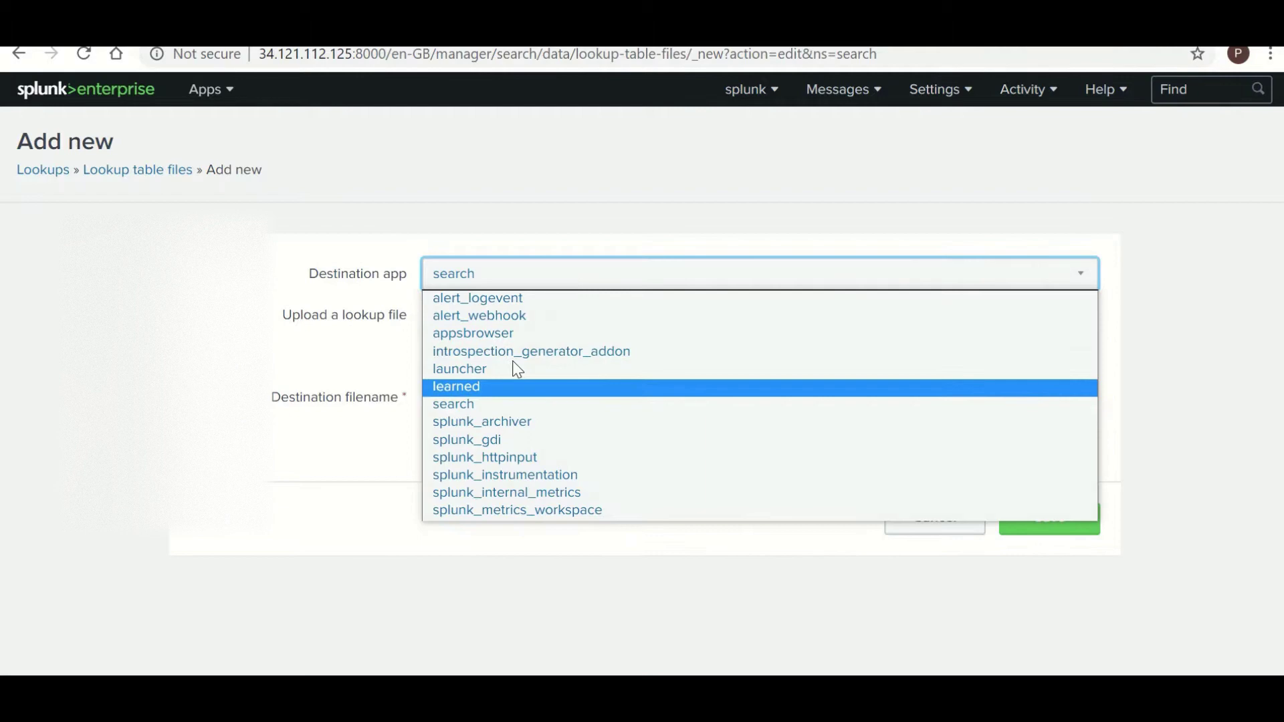
pyautogui.click(502, 288)
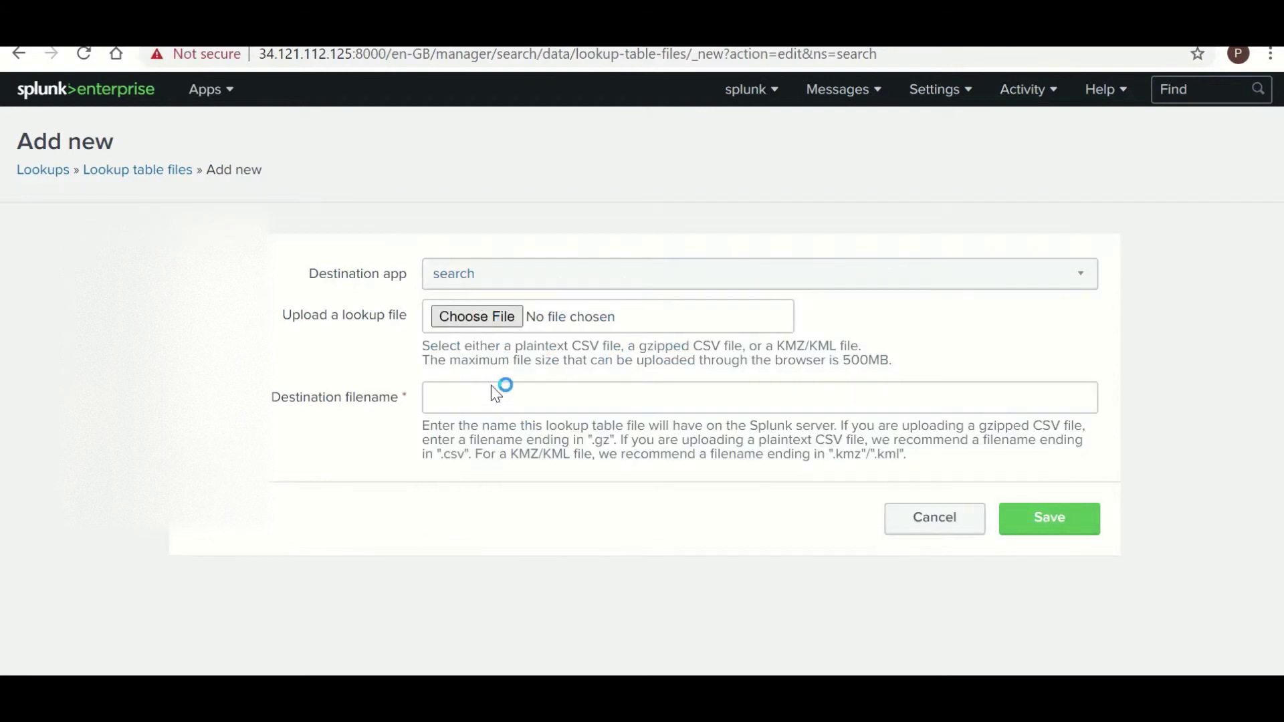
pyautogui.click(297, 274)
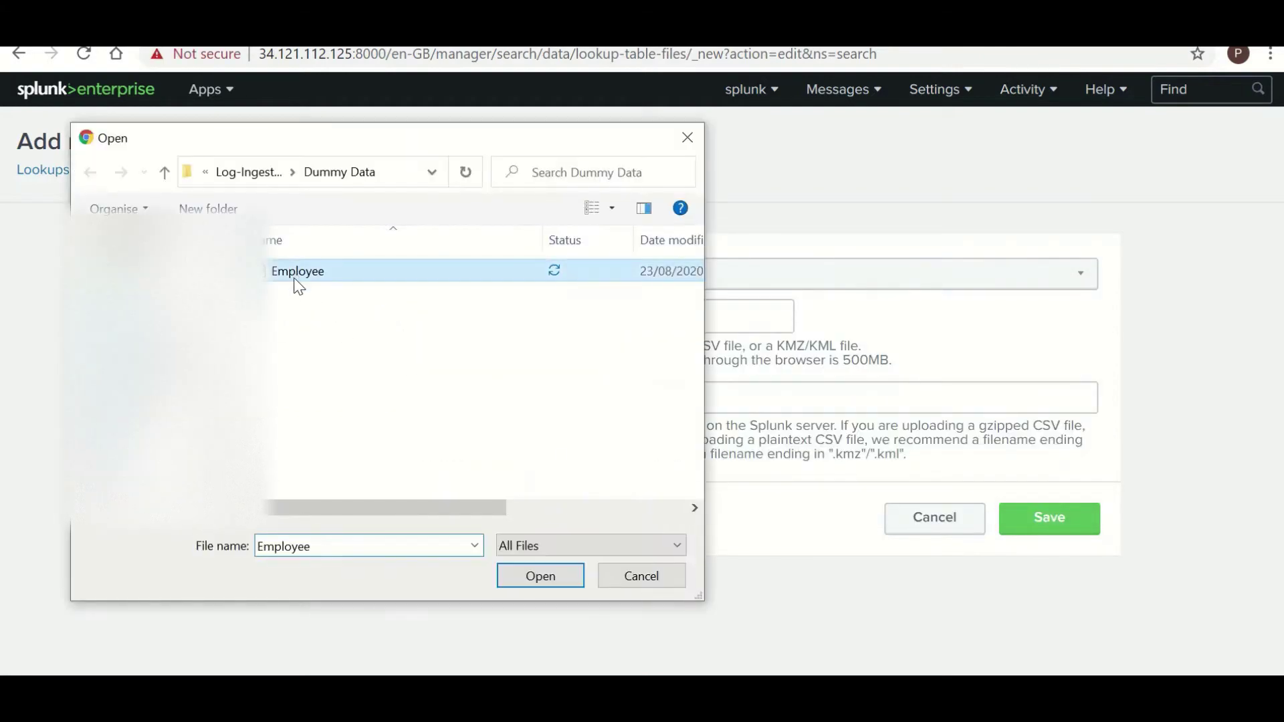
pyautogui.doubleClick(351, 546)
pyautogui.hotkey('ctrl', 'c')
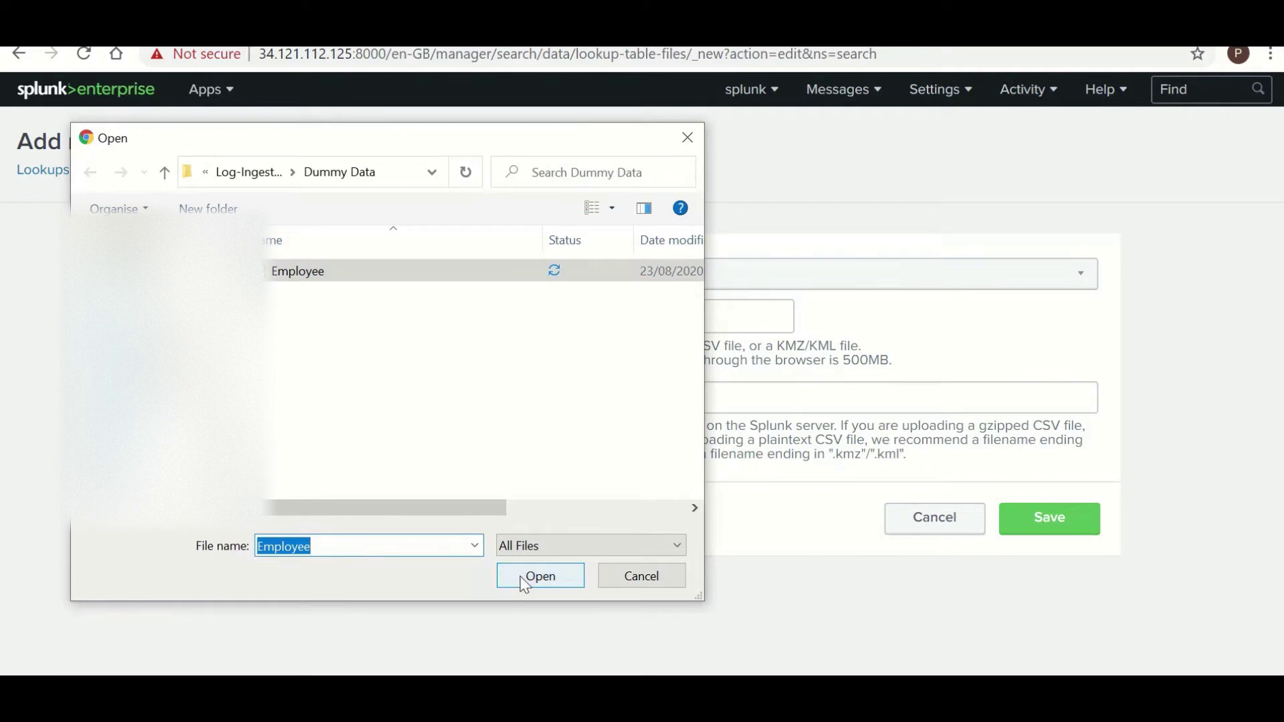
pyautogui.click(540, 577)
# Step: Set the destination filename to Employee.csv and save the lookup table file
pyautogui.click(517, 398)
pyautogui.hotkey('ctrl', 'v')
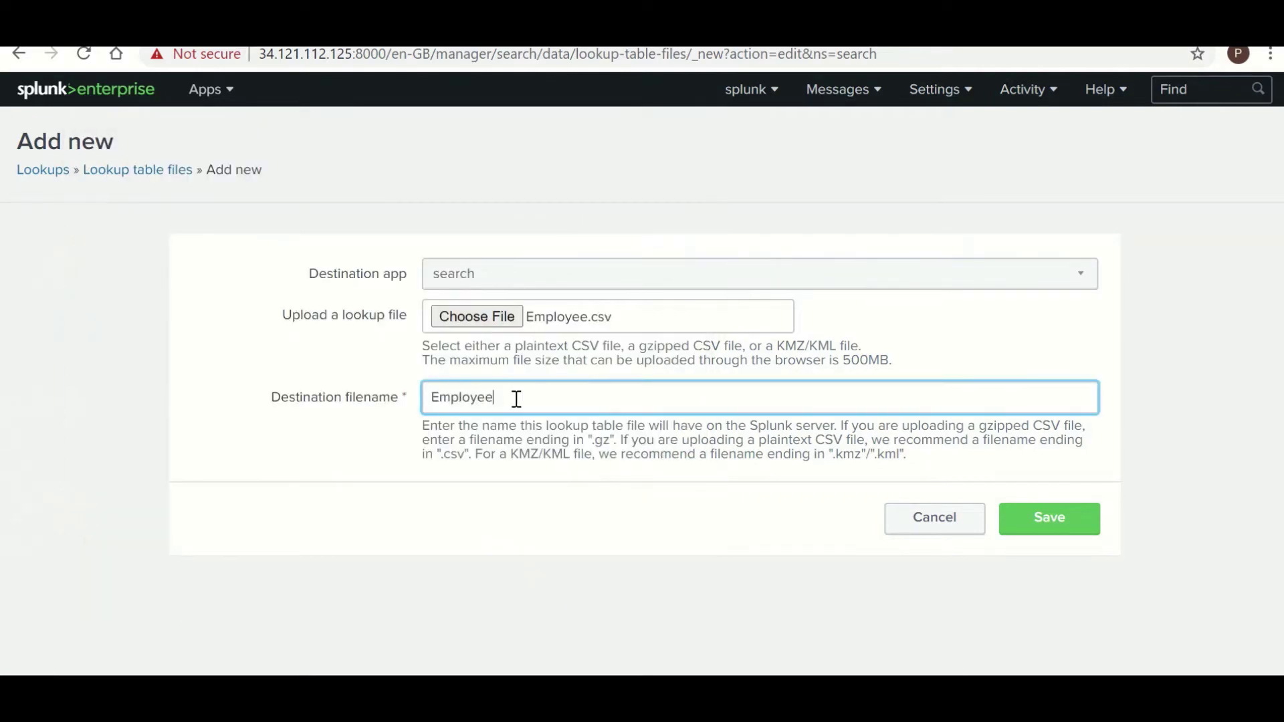
pyautogui.write('.scv')
pyautogui.doubleClick(517, 399)
pyautogui.click(517, 399)
pyautogui.press('BackSpace')
pyautogui.press('BackSpace')
pyautogui.press('BackSpace')
pyautogui.write('csv')
pyautogui.click(1069, 529)
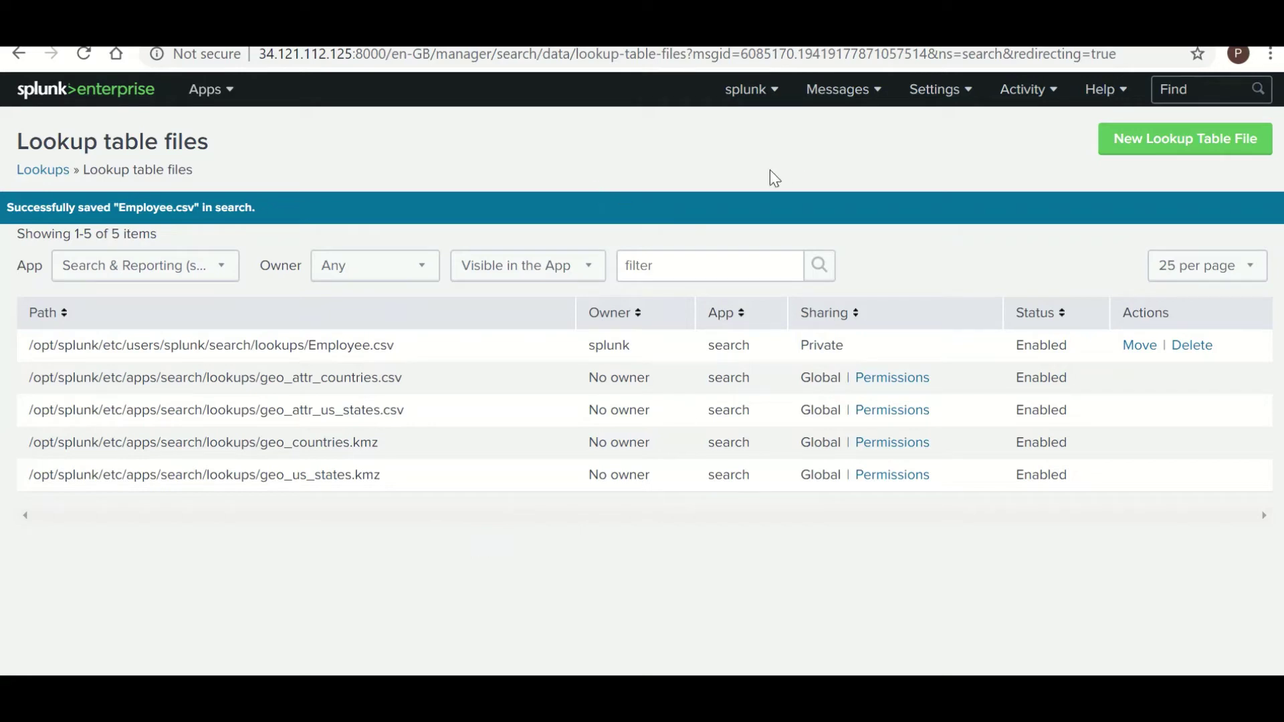
# Step: Return to the Splunk home page and open a new search in Search & Reporting
pyautogui.click(101, 97)
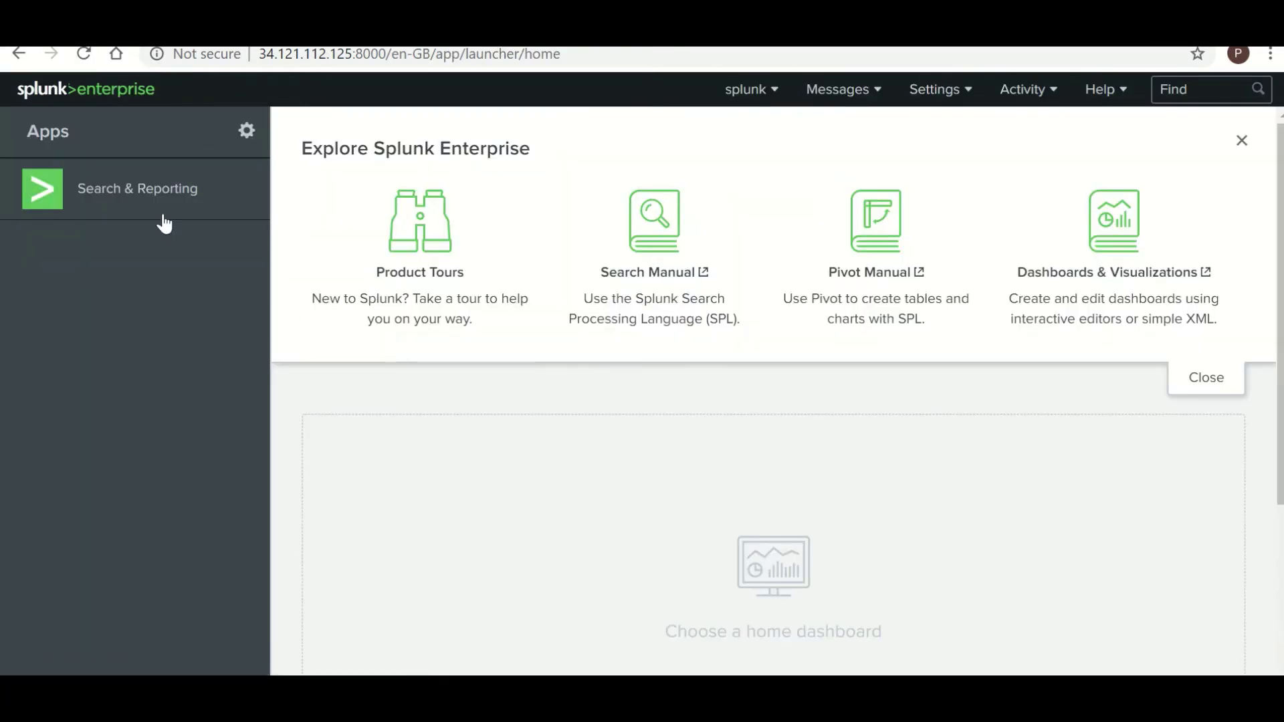
pyautogui.click(164, 220)
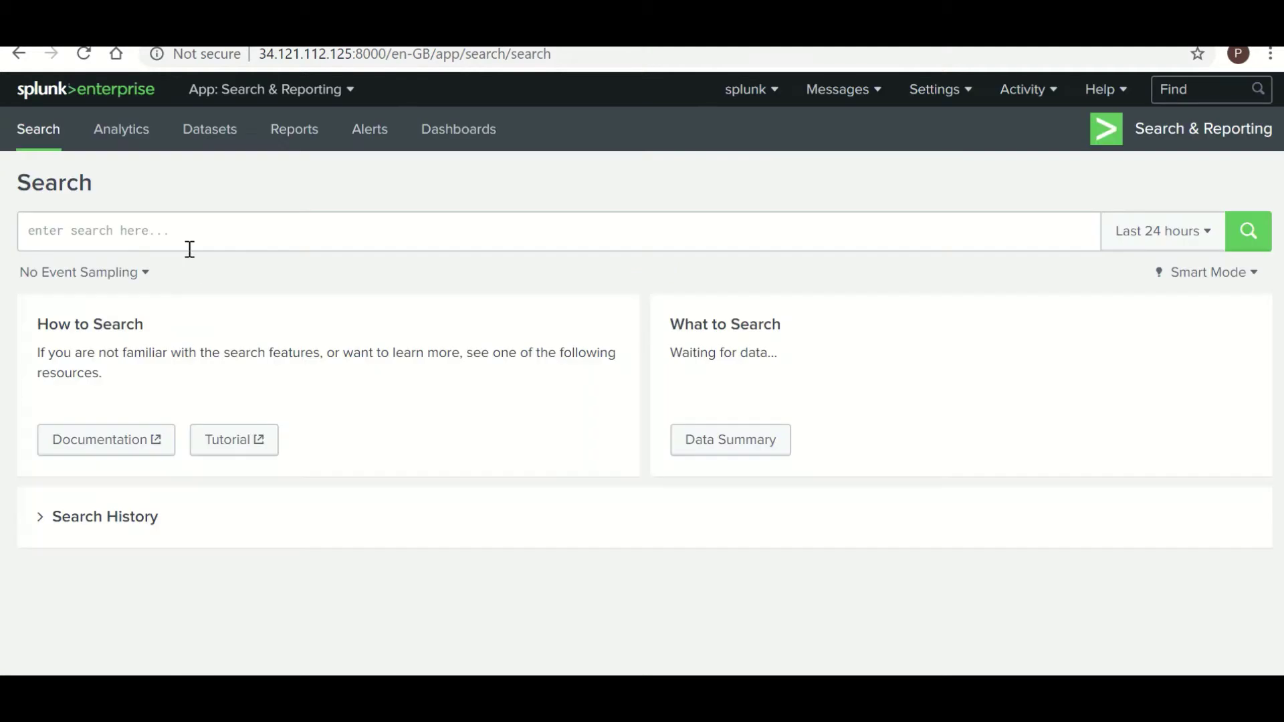
pyautogui.click(187, 238)
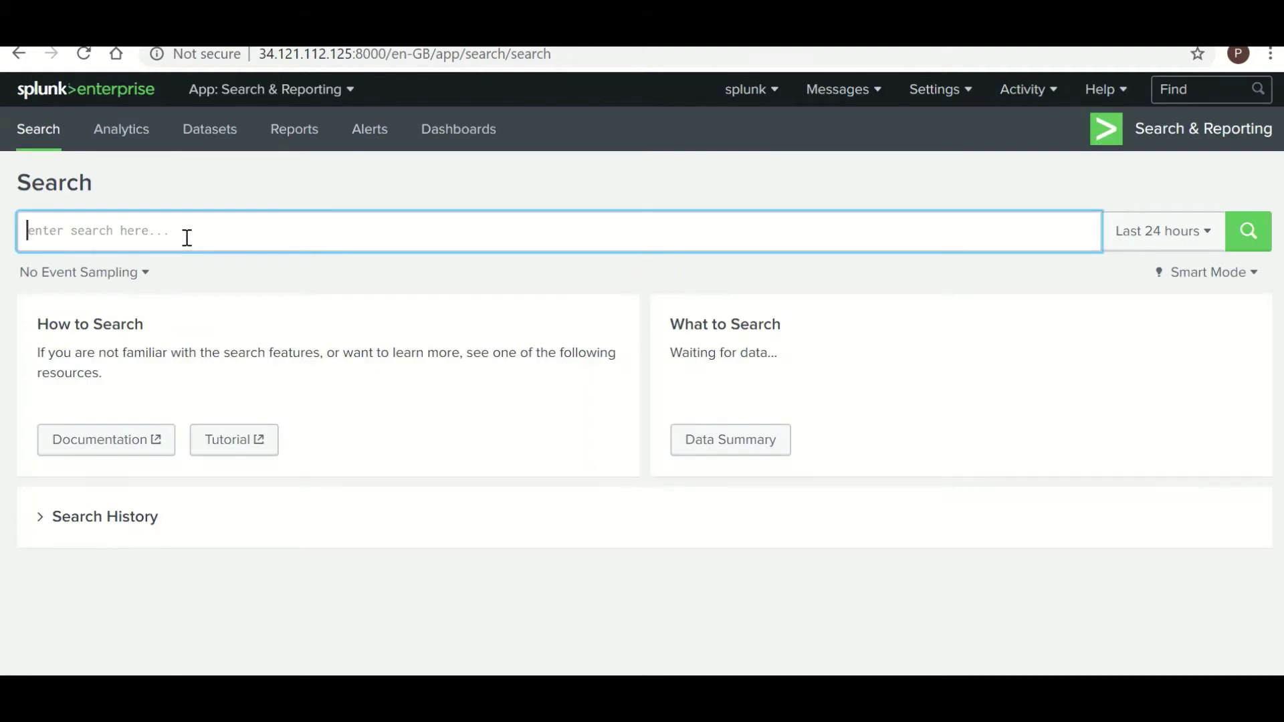
# Step: Run '| inputlookup Employee.csv' to list the four employee rows, then begin appending '| table'
pyautogui.write('| inpu')
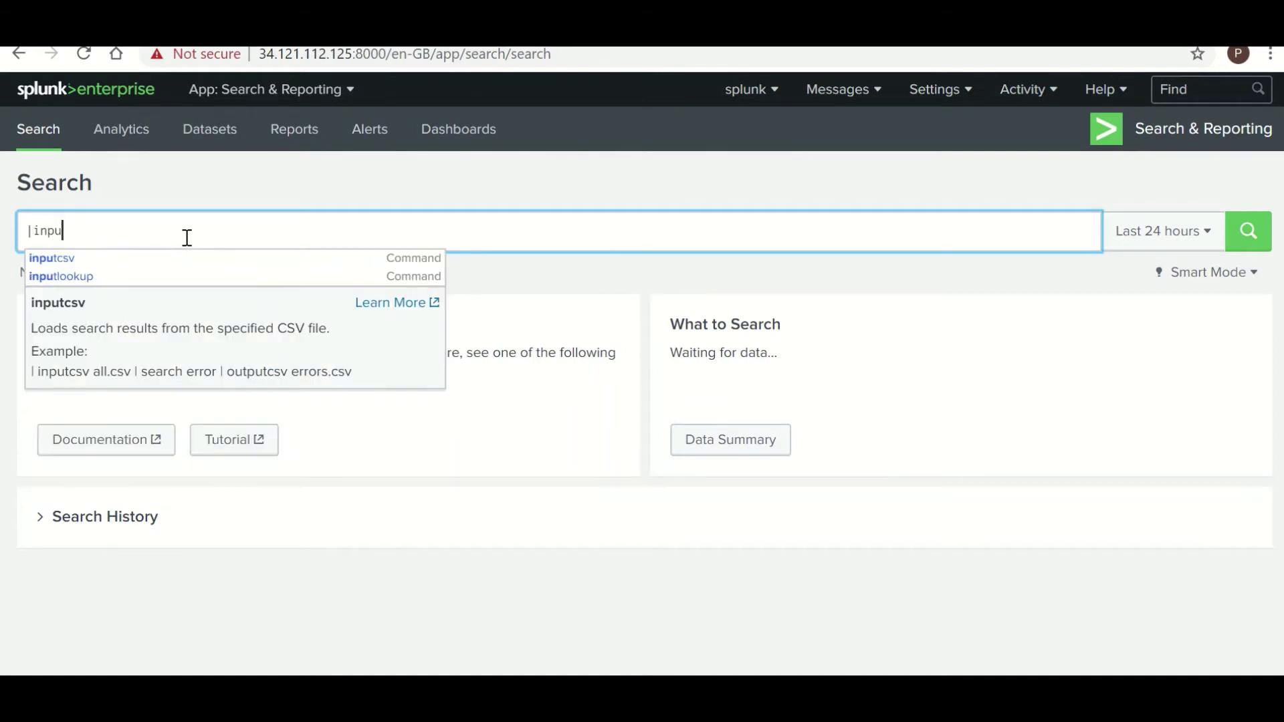
pyautogui.click(134, 276)
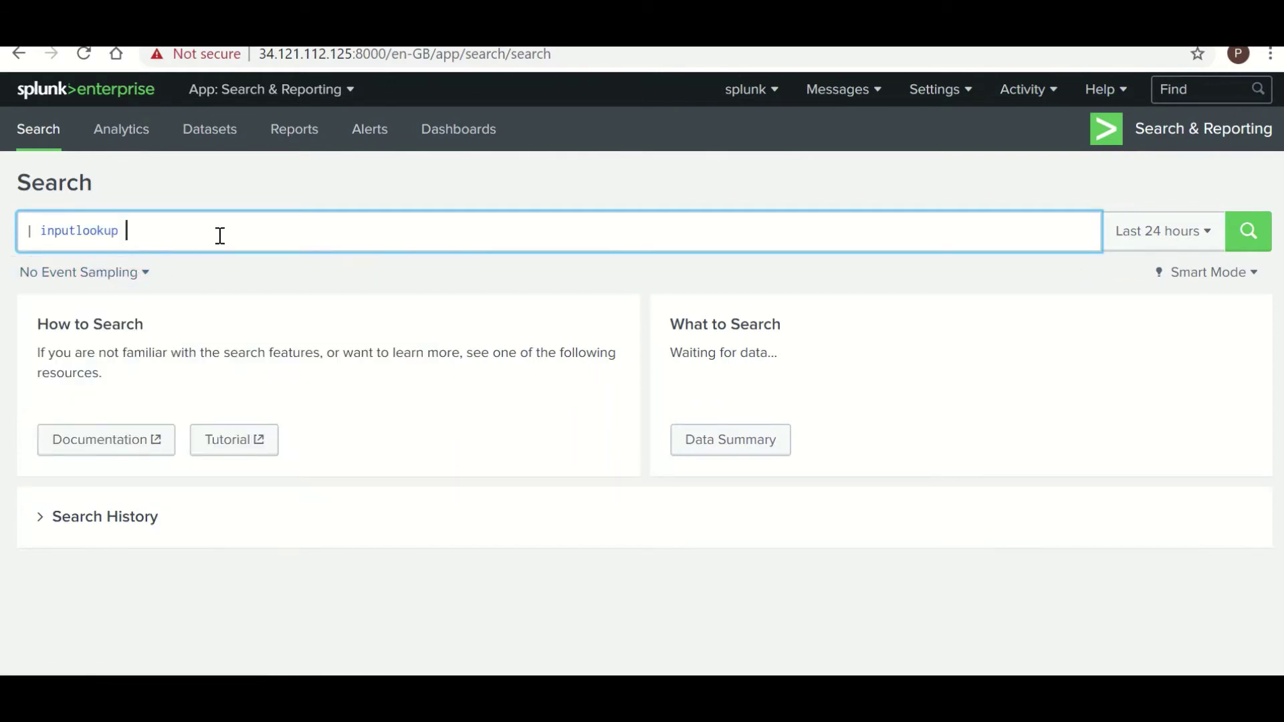
pyautogui.write('Employee.csv')
pyautogui.press('Return')
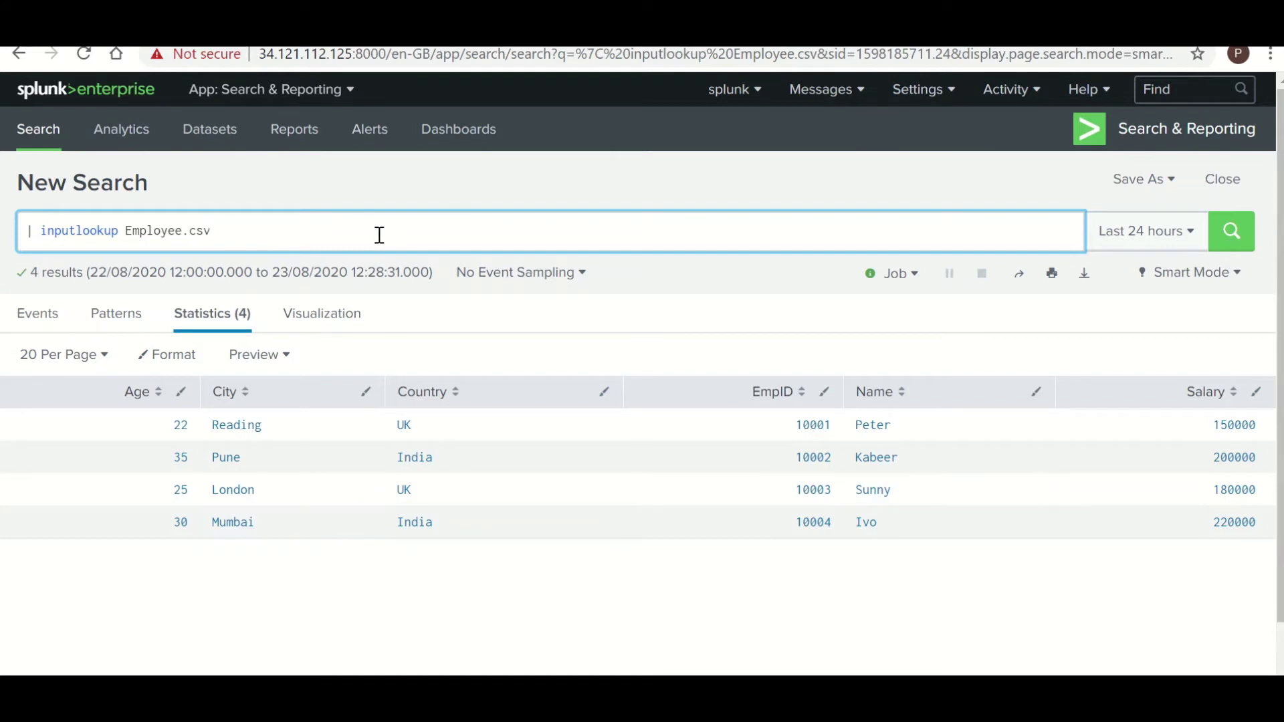
pyautogui.write('| table')
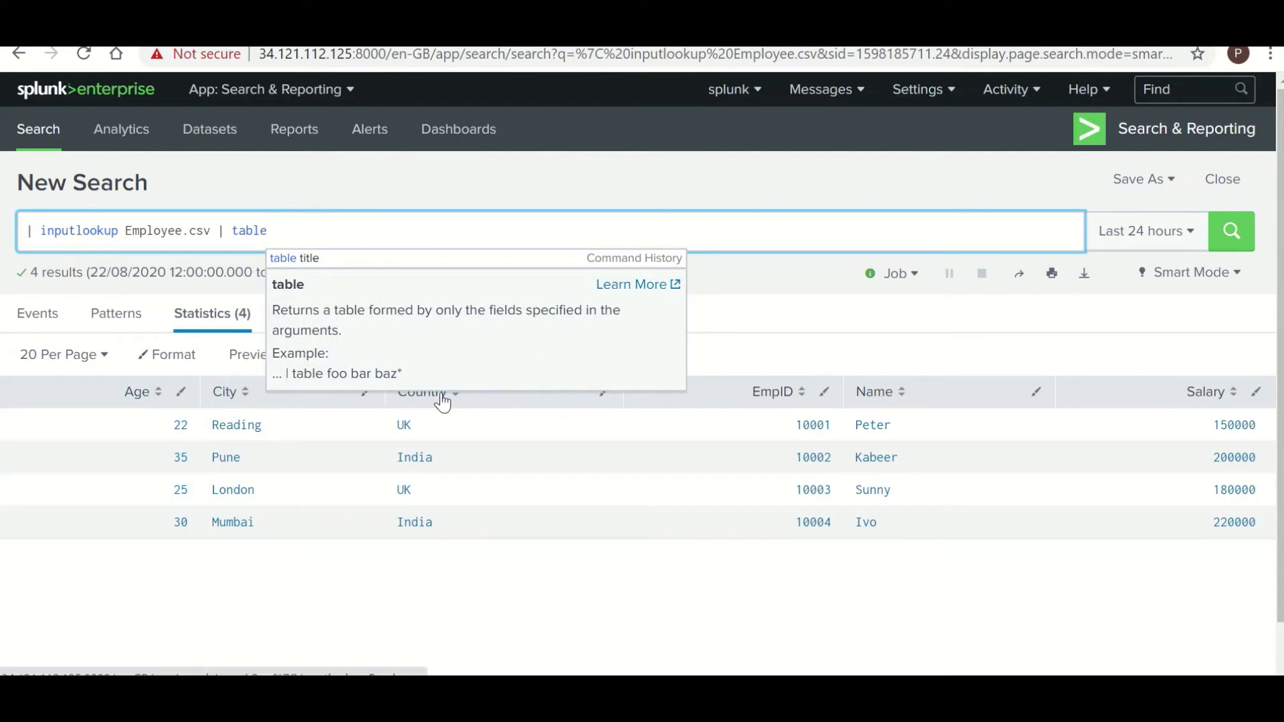
# Step: Complete the command as '| table Name Age City Country EmpID' and rerun the search
pyautogui.click(404, 593)
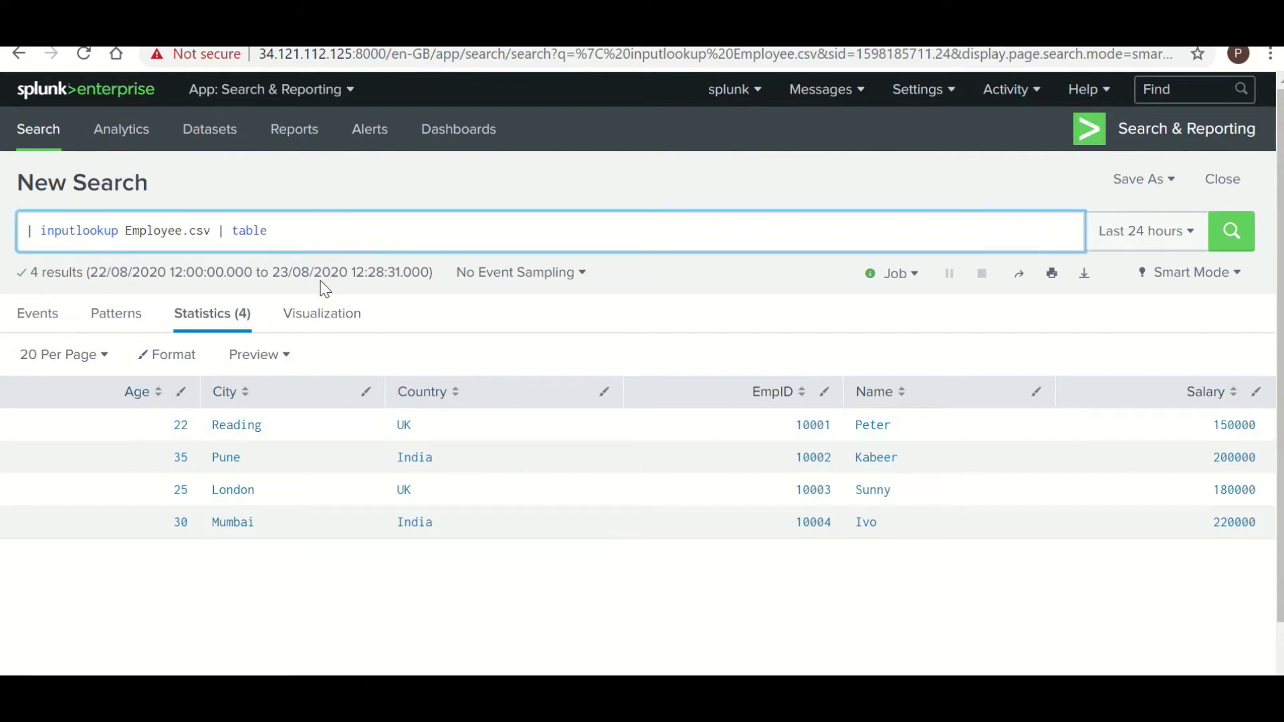
pyautogui.click(322, 232)
pyautogui.write('Name Age City Country Em')
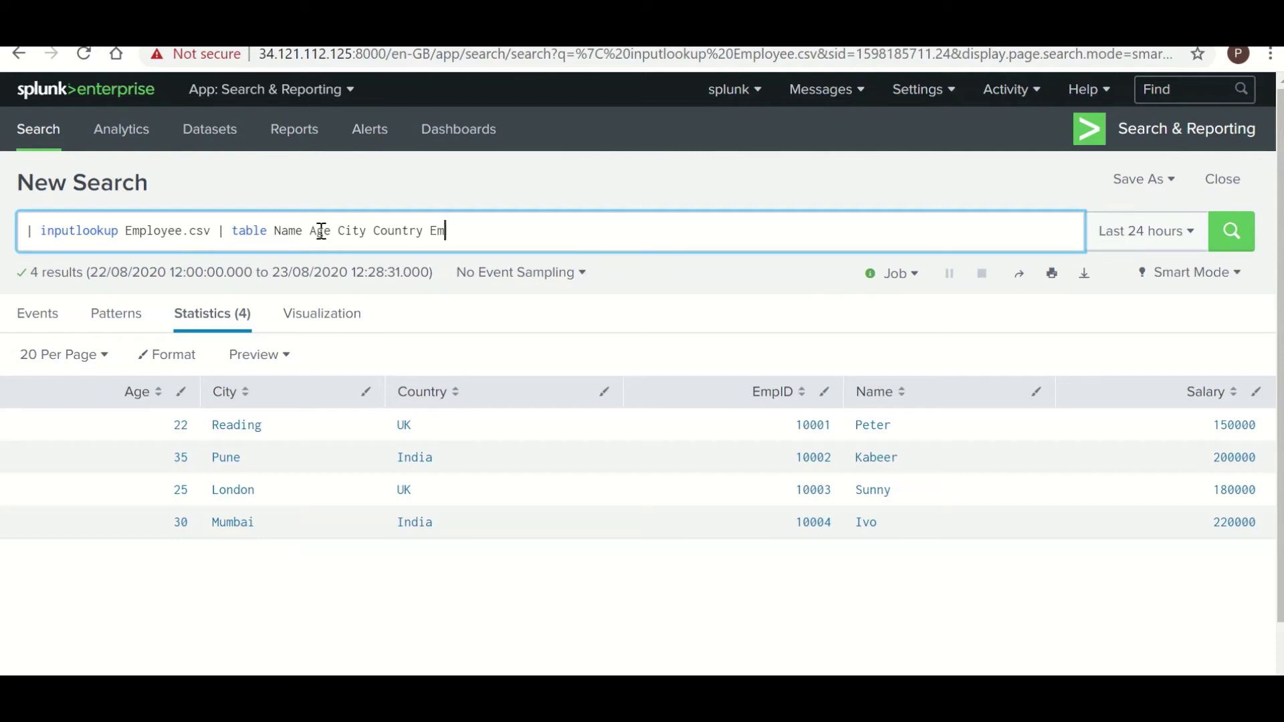
pyautogui.write('pID')
pyautogui.click(1232, 230)
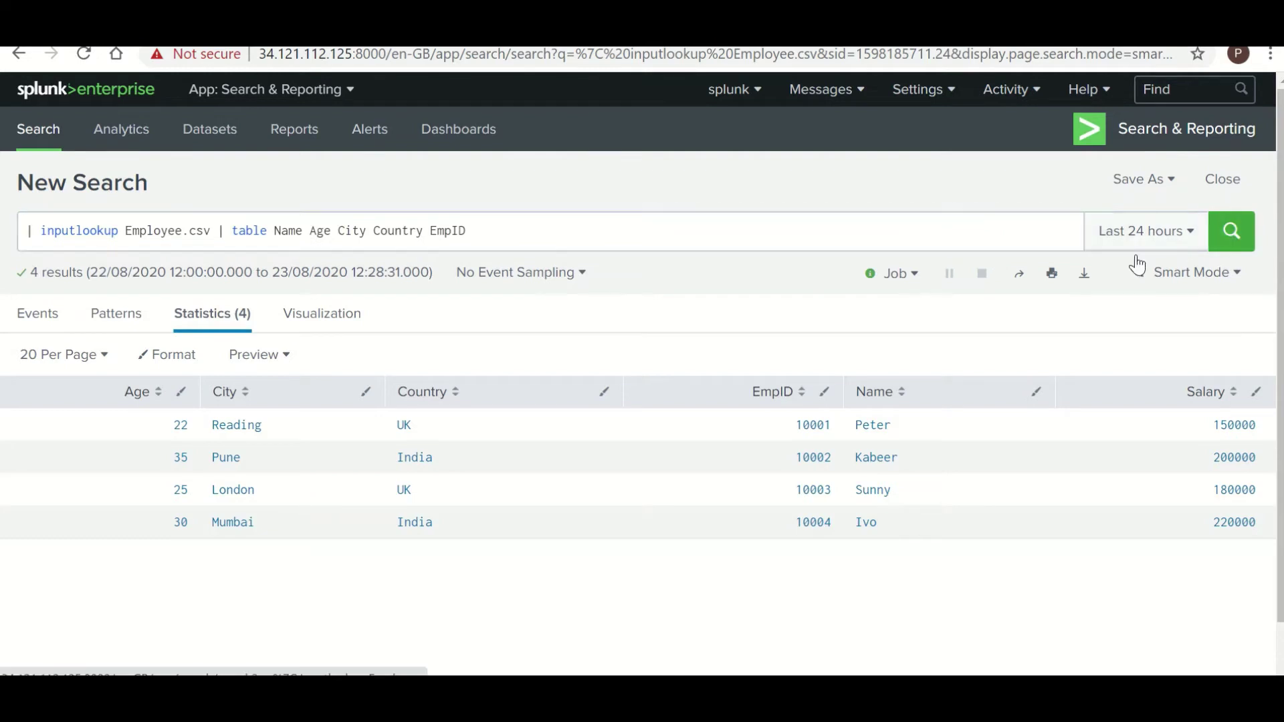
pyautogui.click(529, 231)
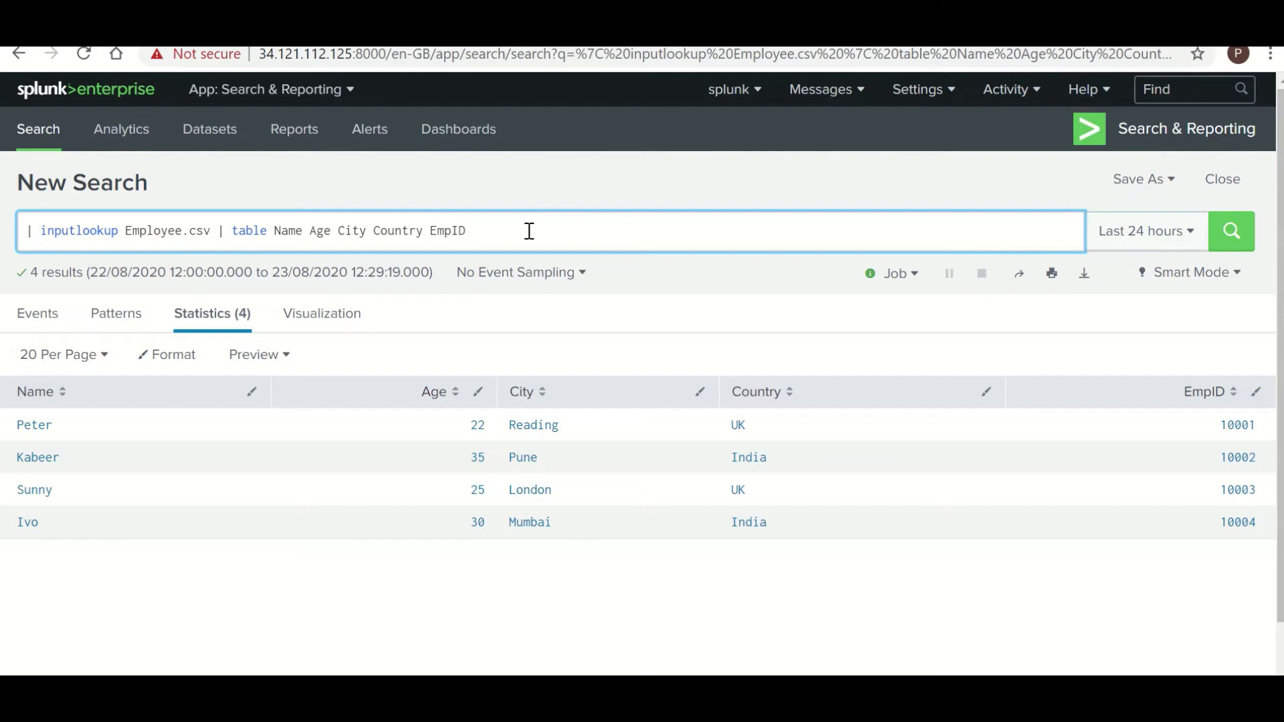
# Step: Append '| addinfo' and '| collect index="mylab"' to the search and run it
pyautogui.write('| addinf')
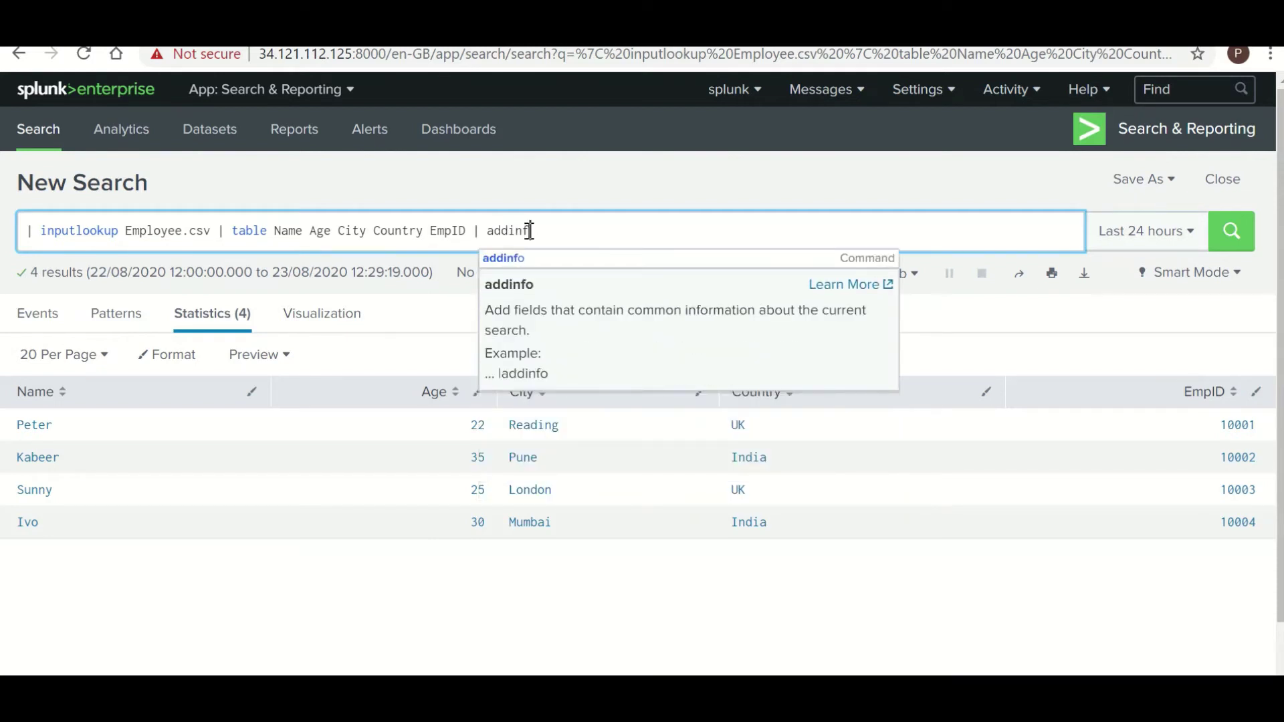
pyautogui.write('o')
pyautogui.press('Return')
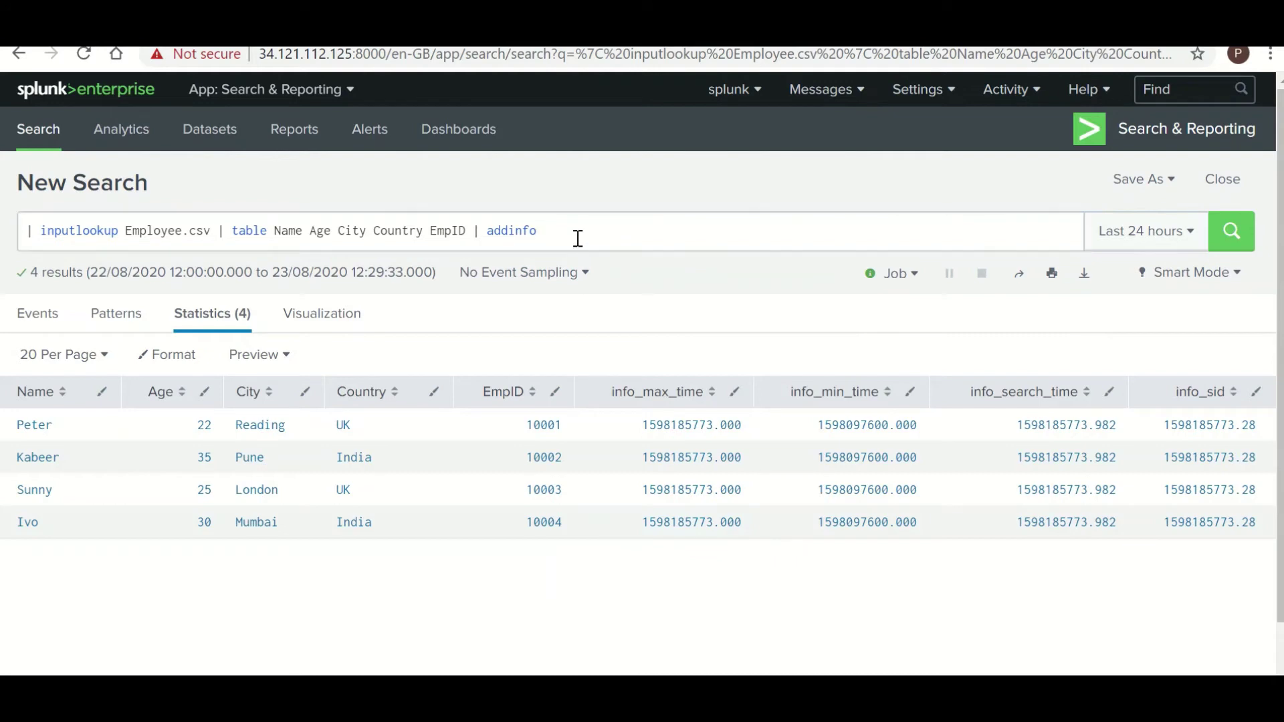
pyautogui.write('| ')
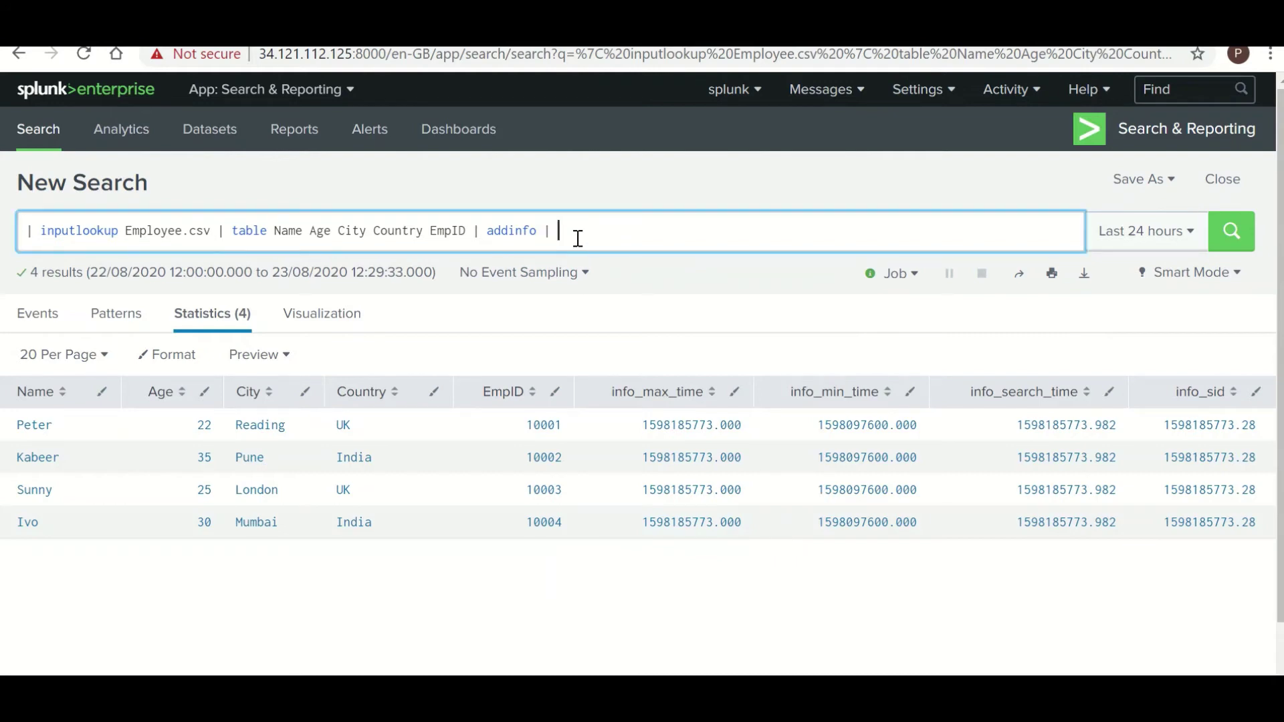
pyautogui.write('collec')
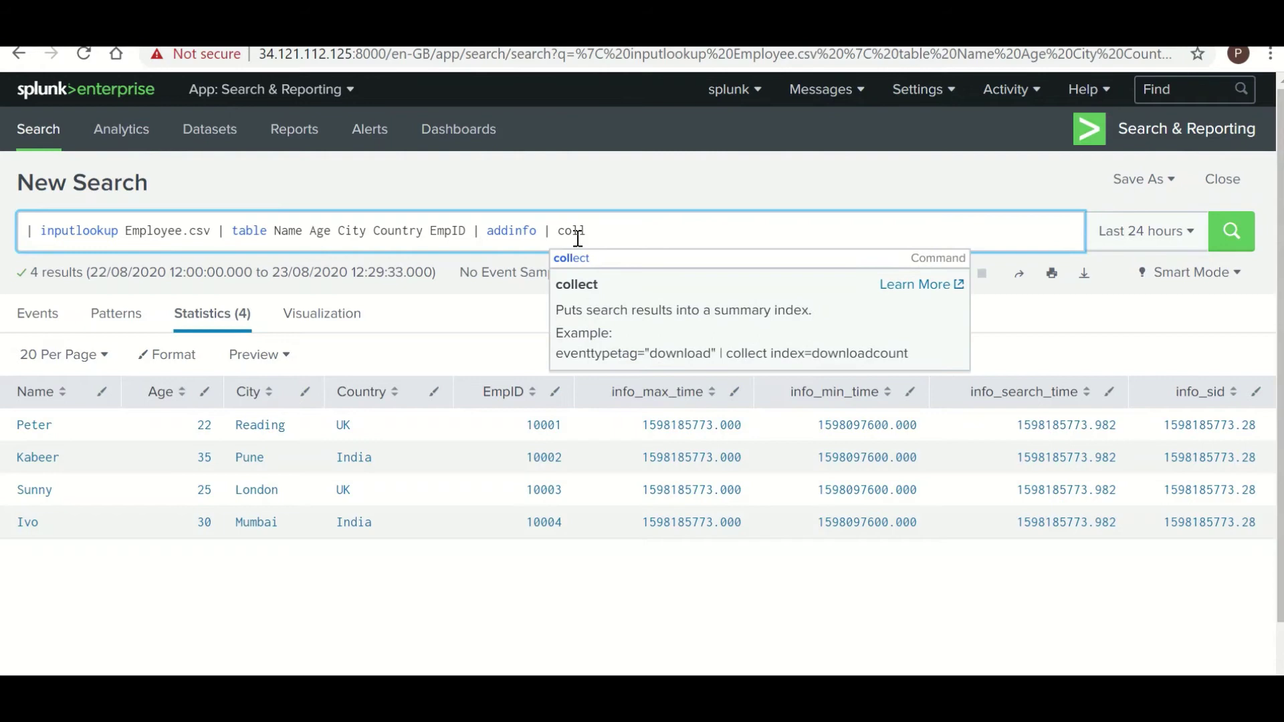
pyautogui.write('t index="mylab')
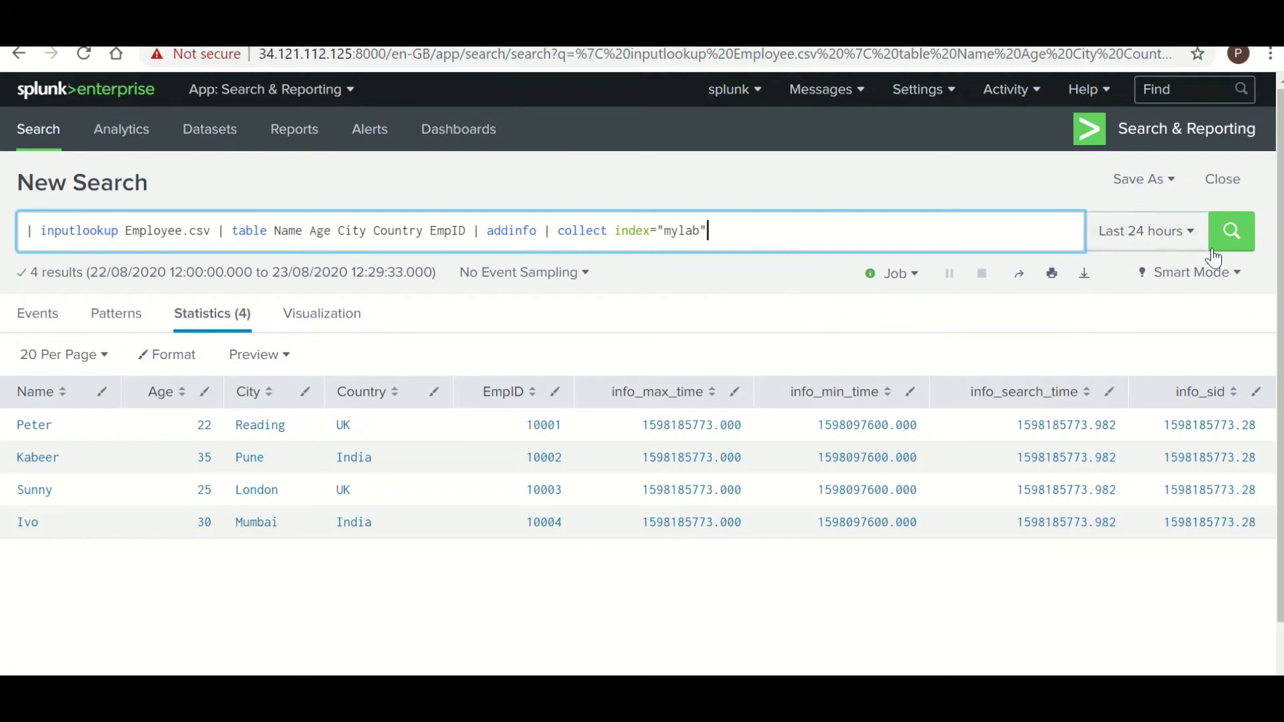
pyautogui.click(1235, 249)
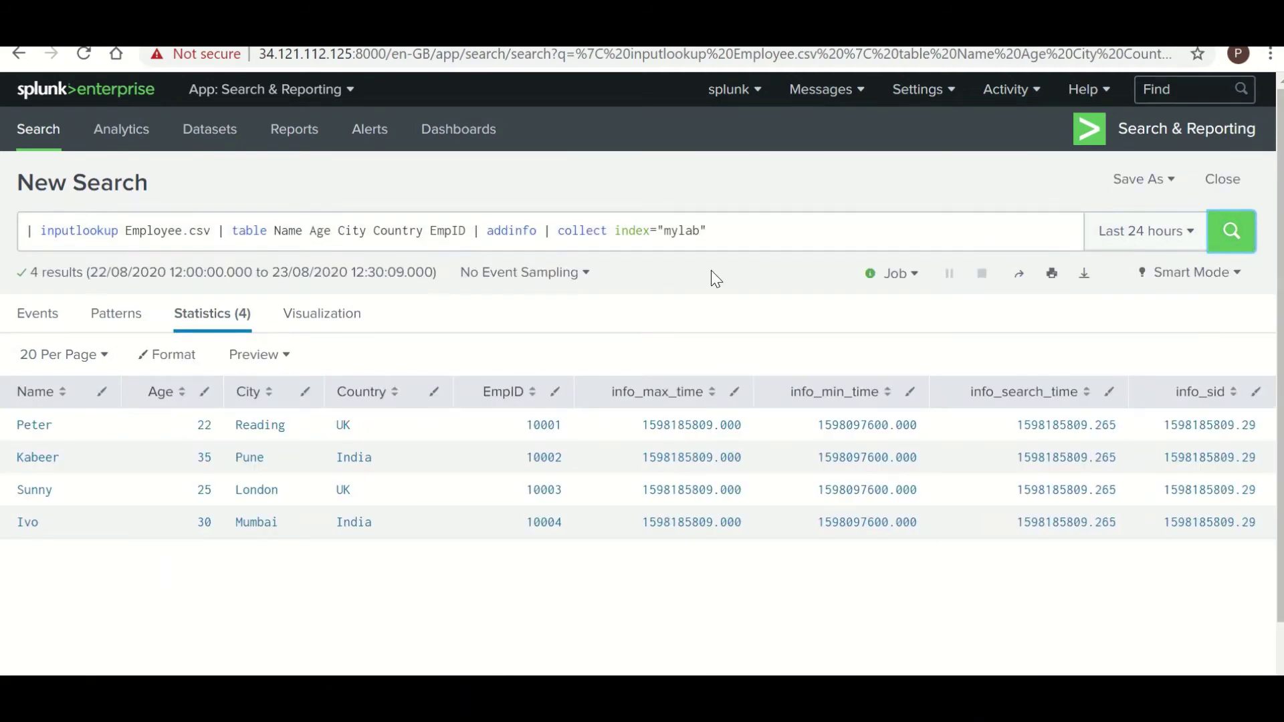
pyautogui.moveTo(709, 231); pyautogui.dragTo(614, 231)
pyautogui.hotkey('ctrl', 'c')
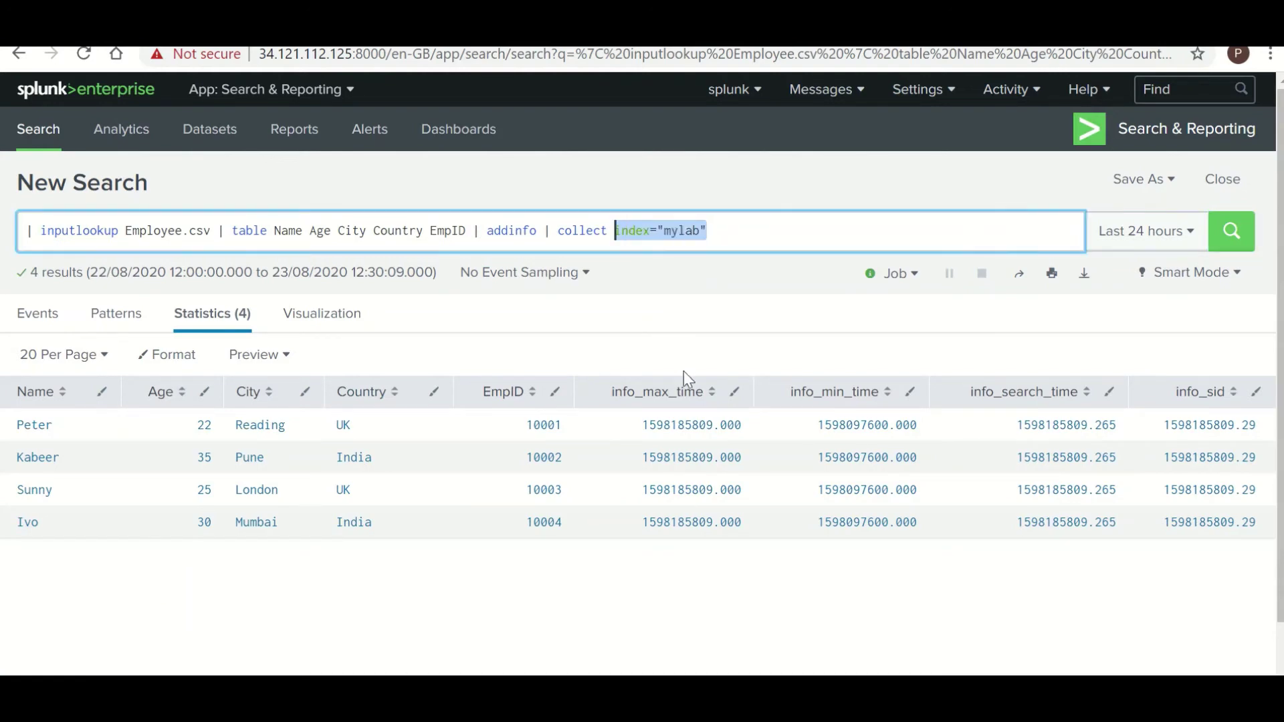
# Step: Open Search & Reporting in a new tab and search index="mylab"
pyautogui.click(307, 94)
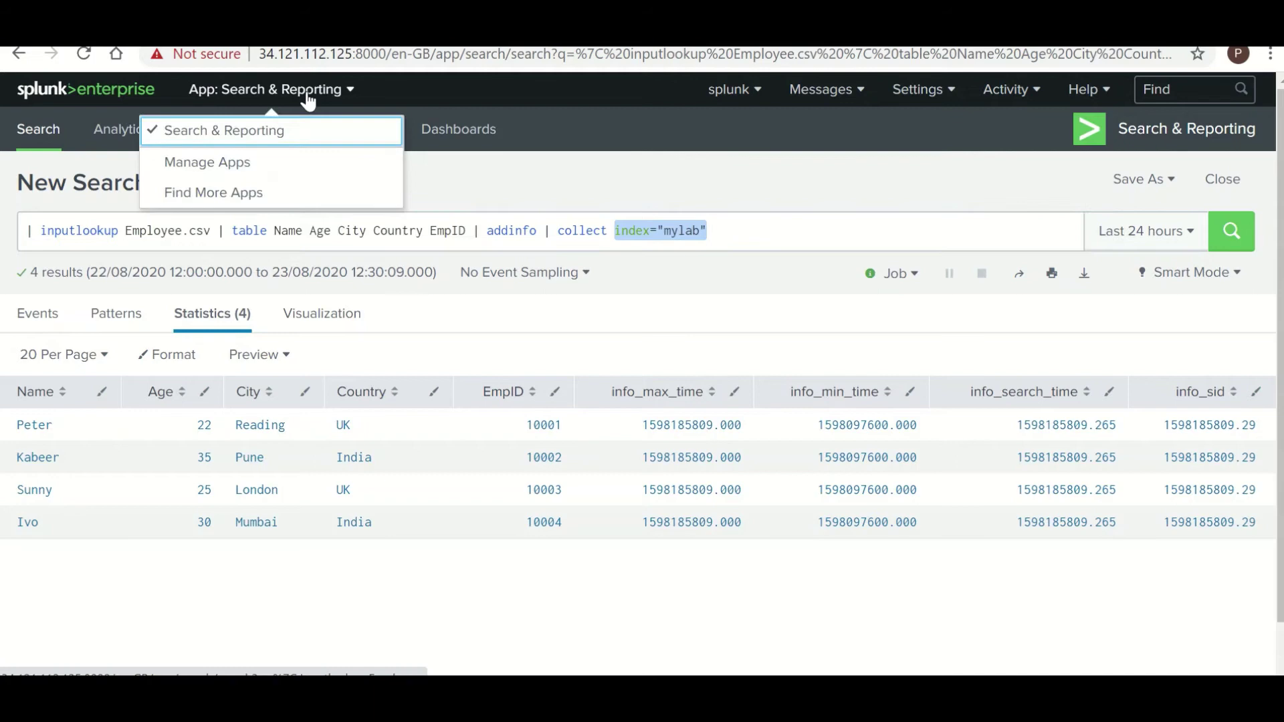
pyautogui.rightClick(278, 131)
pyautogui.click(335, 146)
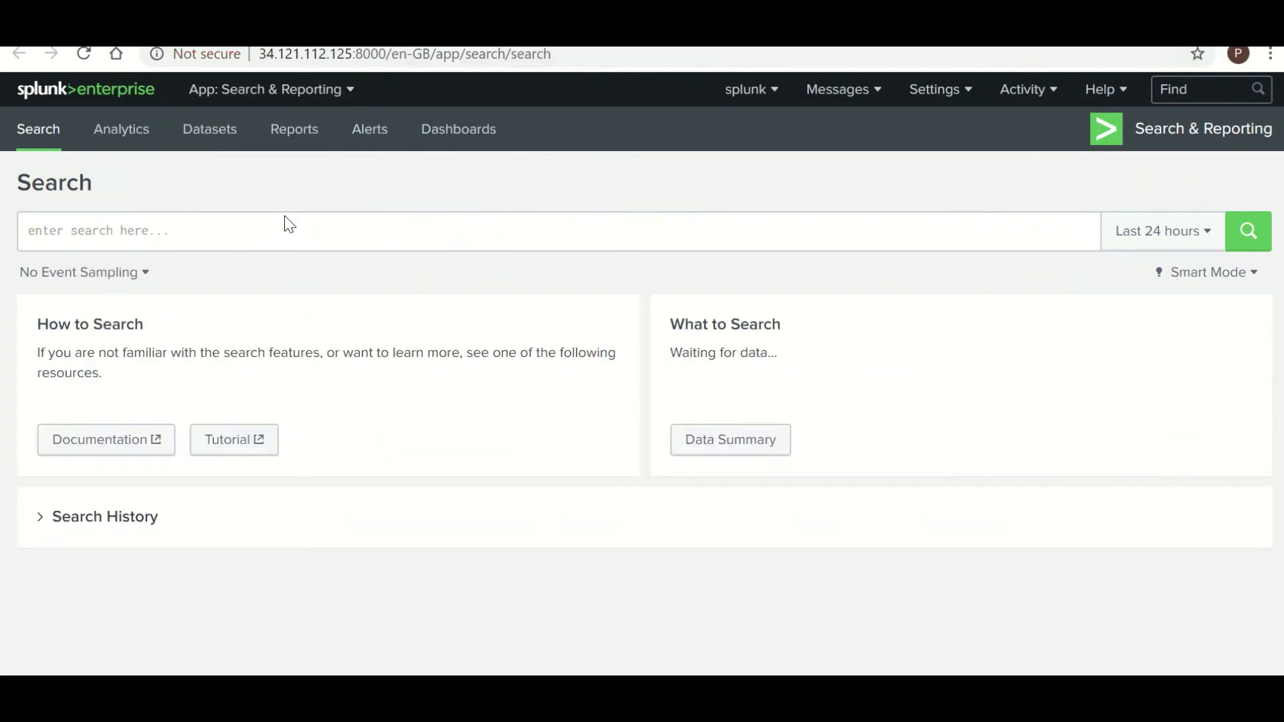
pyautogui.click(296, 238)
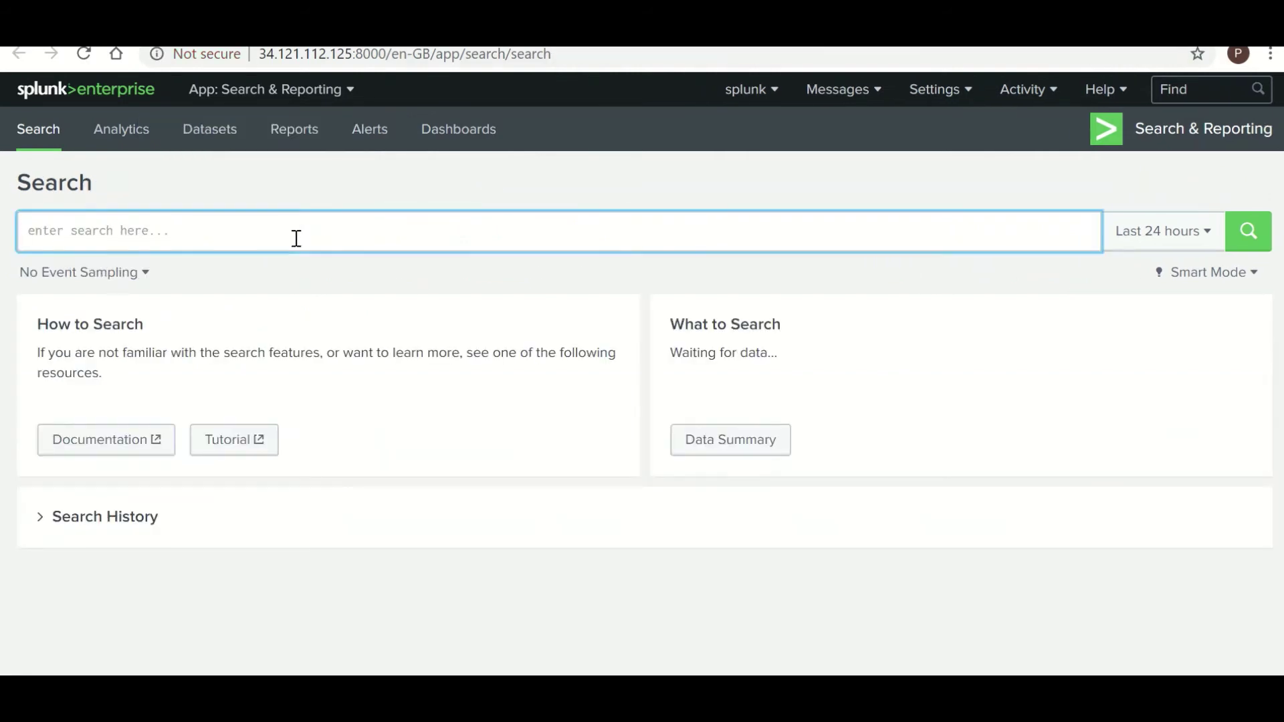
pyautogui.hotkey('ctrl', 'v')
pyautogui.click(1247, 232)
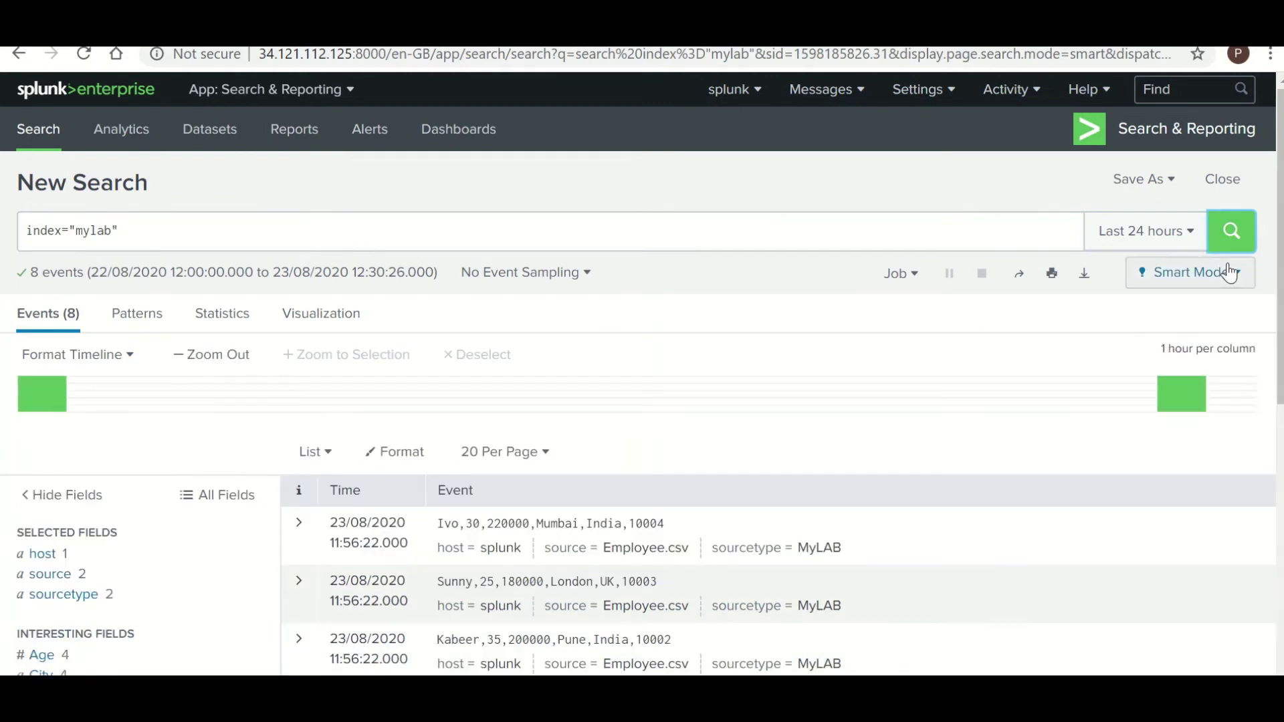
# Step: Filter the mylab events by sourcetype stash, then remove the filter and rerun
pyautogui.scroll(-2, 747, 477)
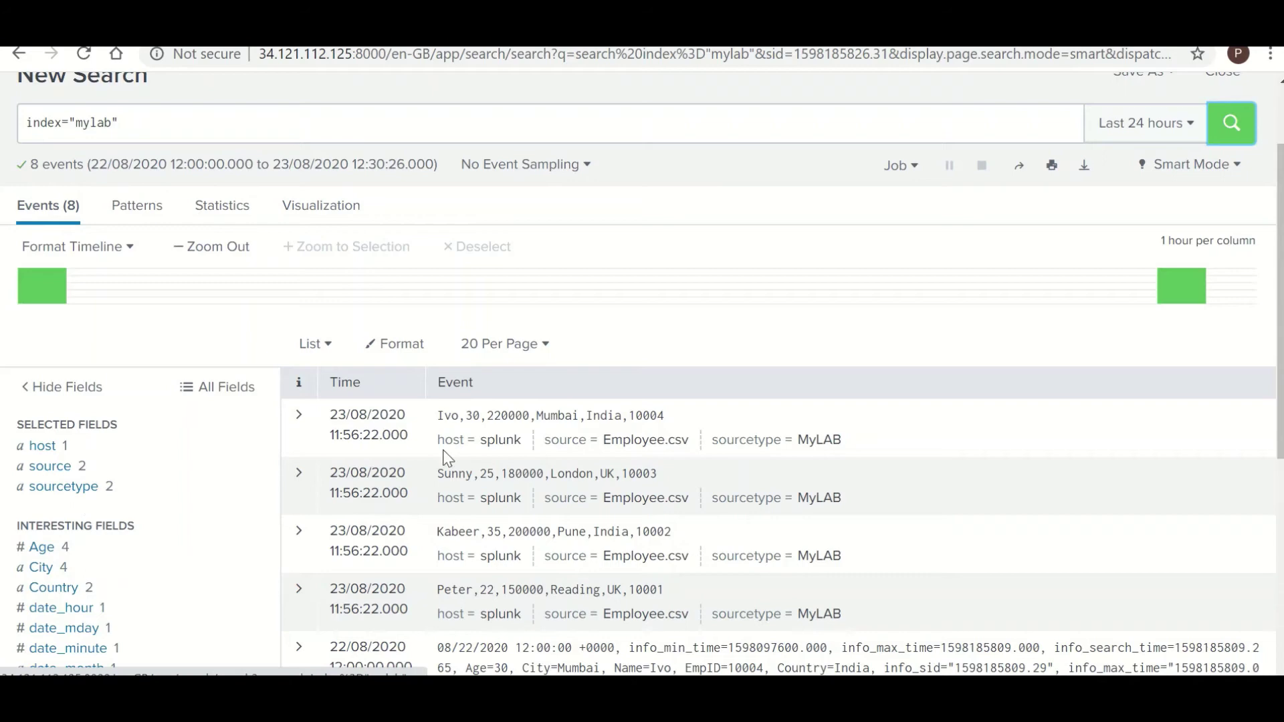
pyautogui.click(53, 493)
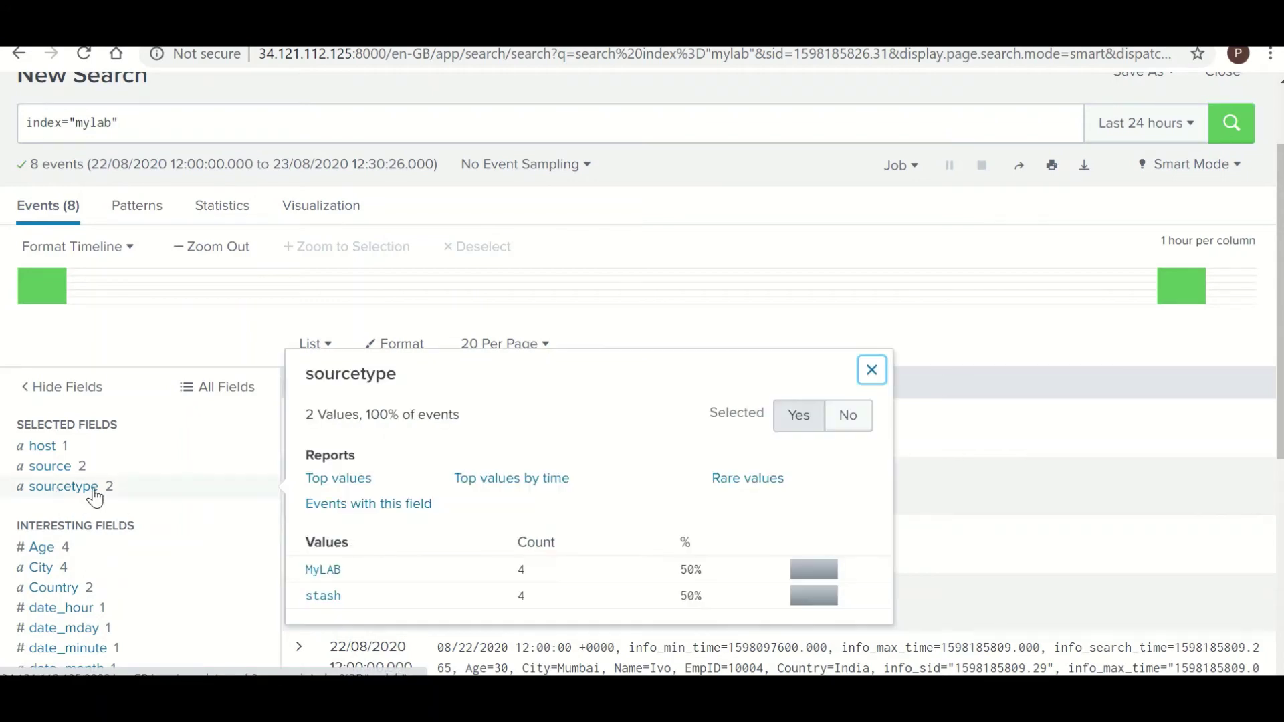
pyautogui.click(327, 598)
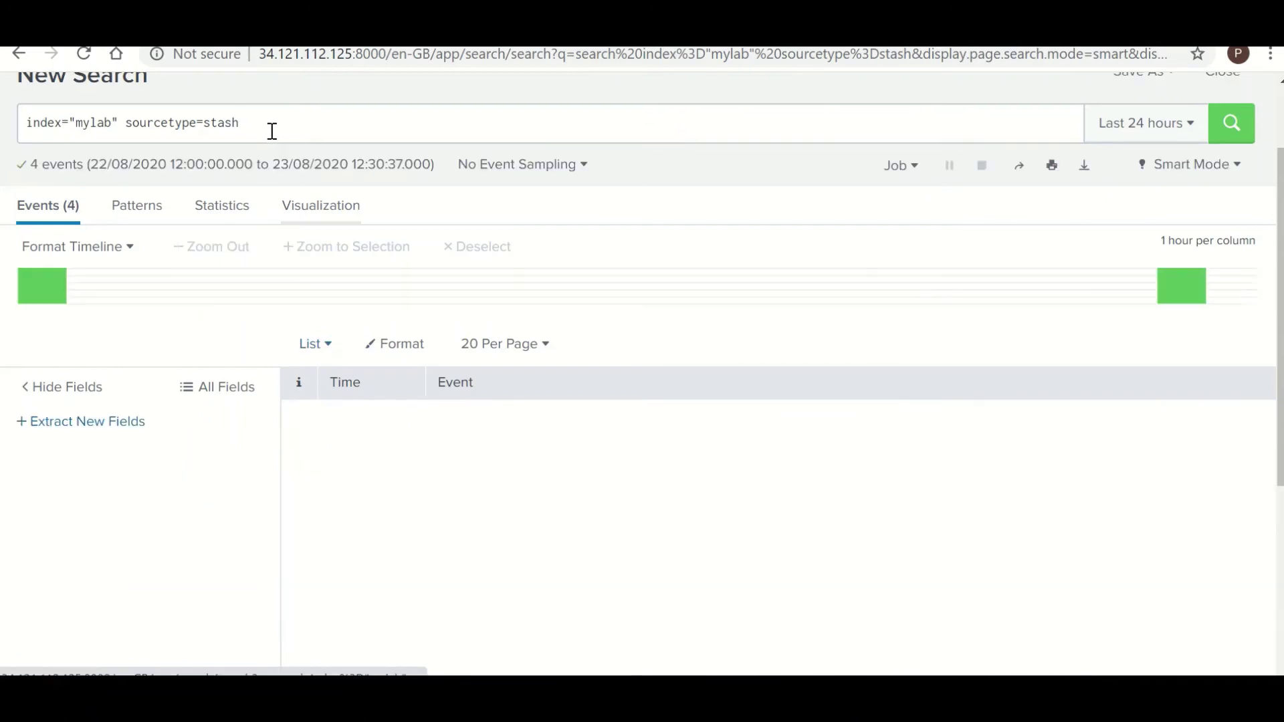
pyautogui.click(272, 131)
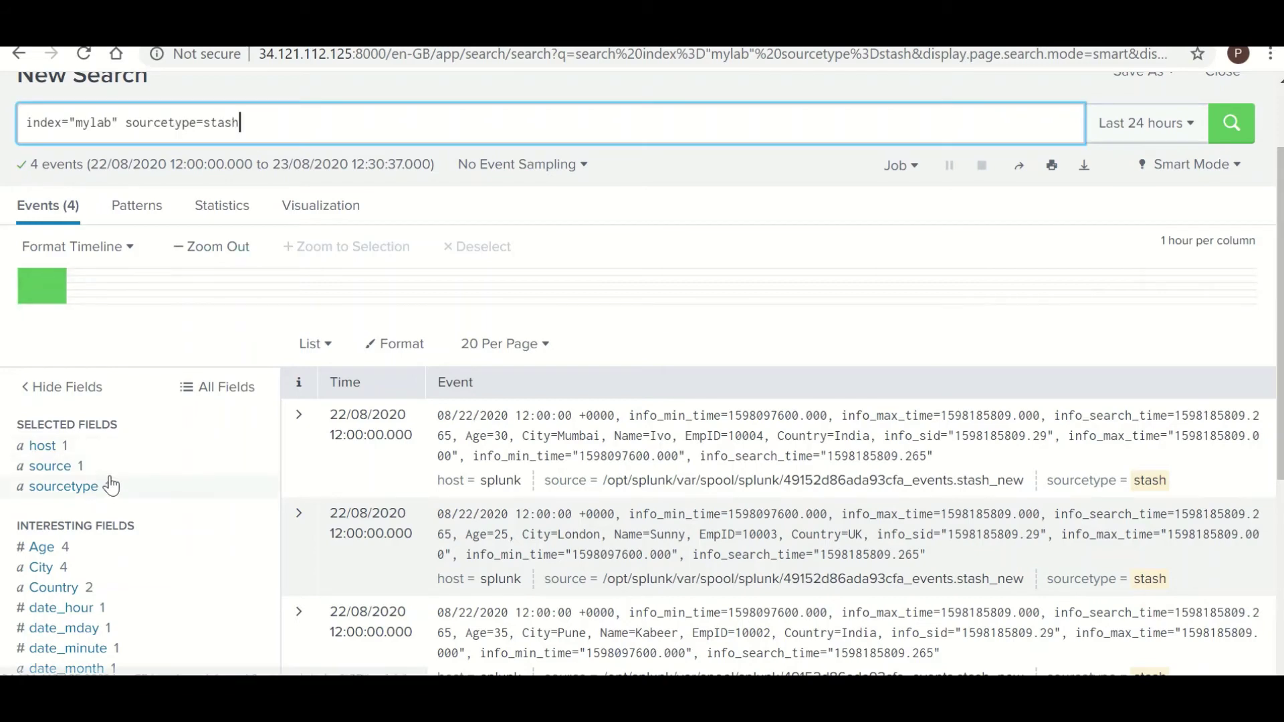
pyautogui.press('BackSpace')
pyautogui.press('BackSpace')
pyautogui.press('BackSpace')
pyautogui.press('BackSpace')
pyautogui.press('BackSpace')
pyautogui.press('BackSpace')
pyautogui.press('BackSpace')
pyautogui.press('BackSpace')
pyautogui.press('BackSpace')
pyautogui.press('BackSpace')
pyautogui.press('BackSpace')
pyautogui.press('BackSpace')
pyautogui.press('BackSpace')
pyautogui.press('BackSpace')
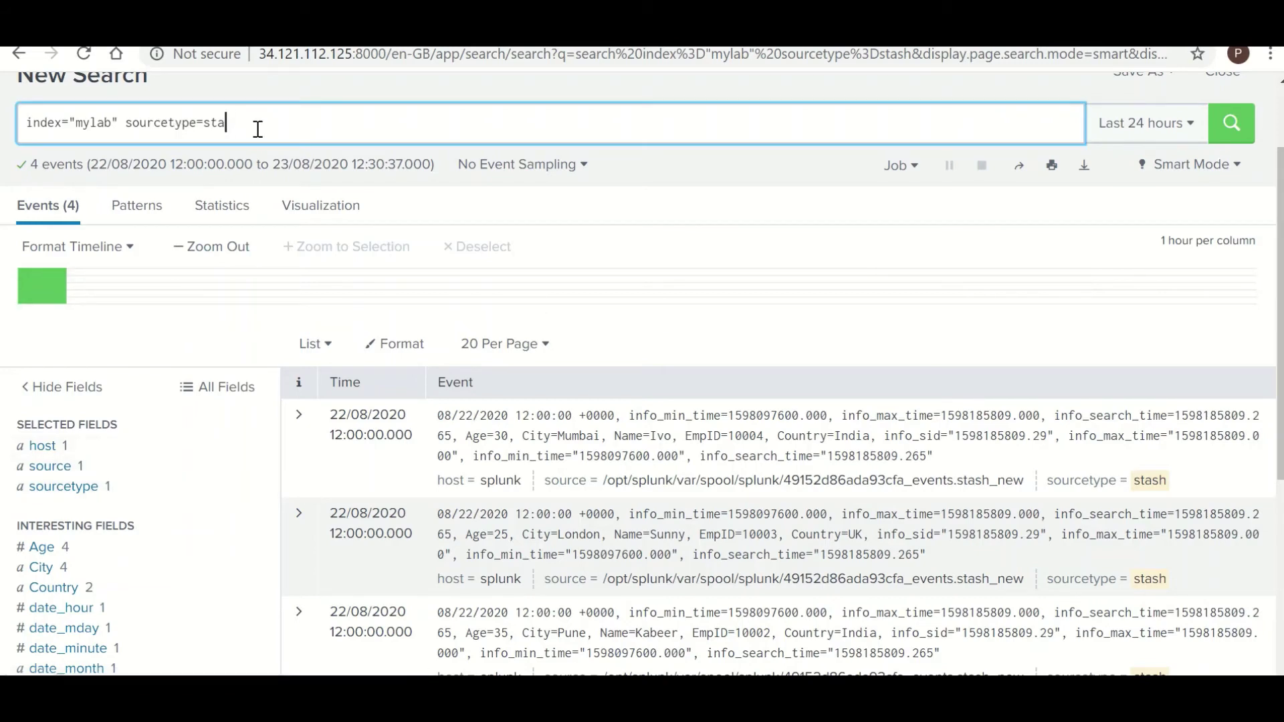
pyautogui.press('BackSpace')
pyautogui.press('BackSpace')
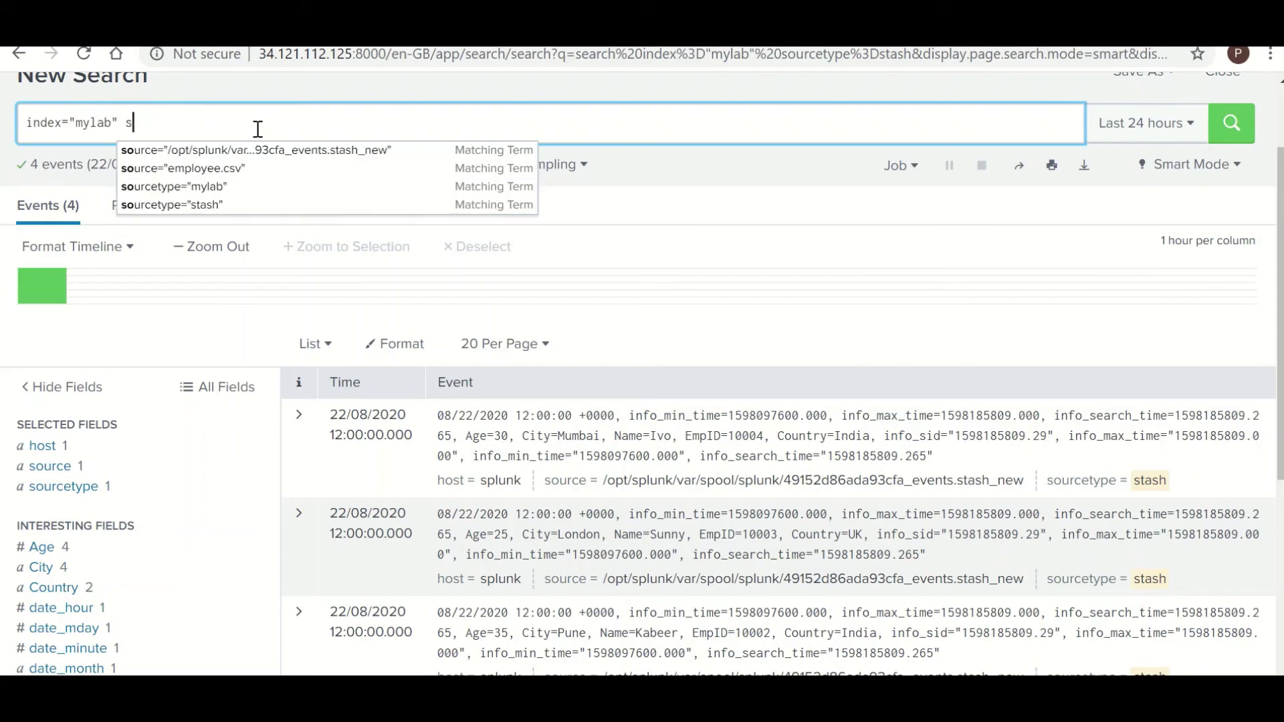
pyautogui.press('Return')
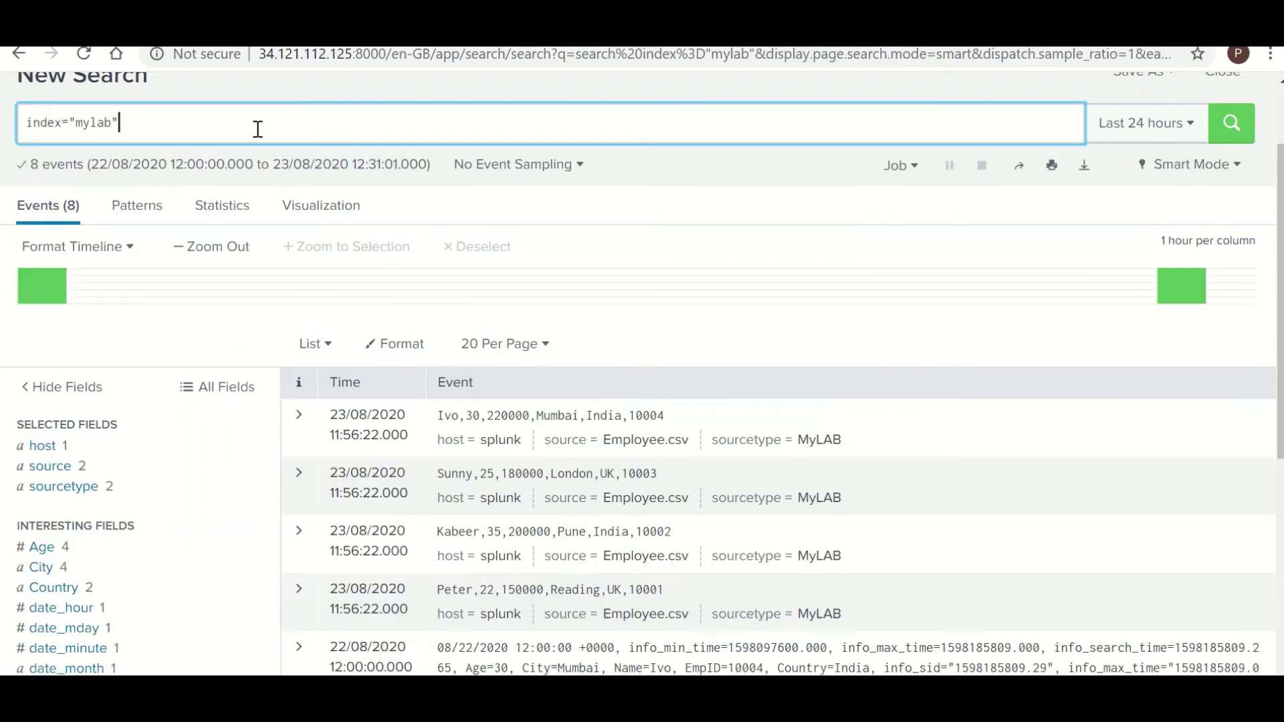
# Step: Filter the mylab events by sourcetype MyLAB and select the query text
pyautogui.click(63, 488)
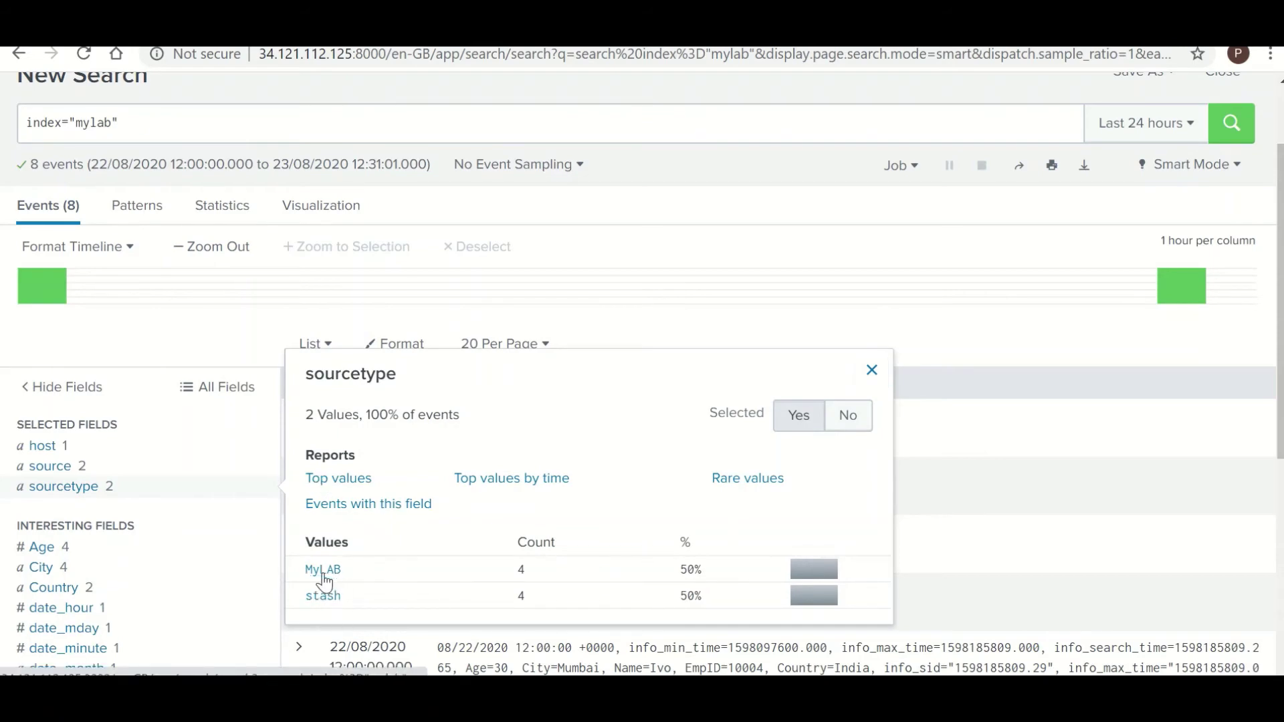
pyautogui.click(324, 574)
pyautogui.moveTo(270, 122); pyautogui.dragTo(23, 122)
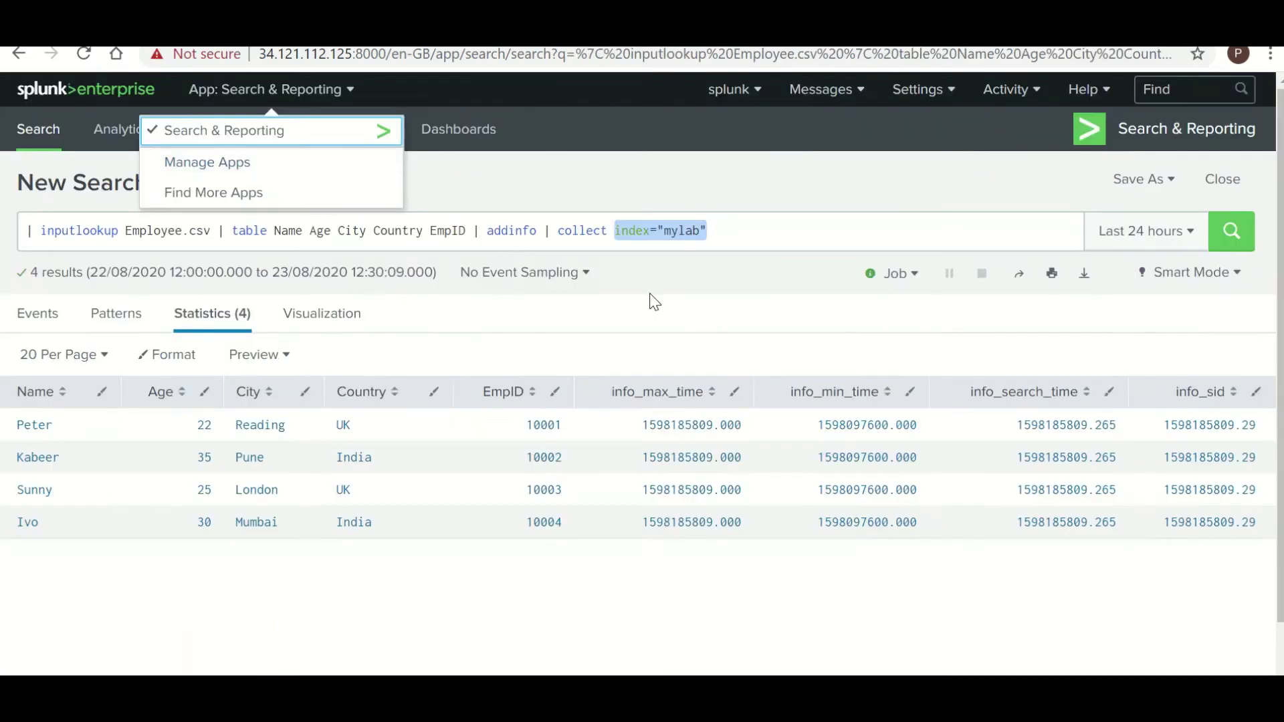
# Step: Rerun collect with sourcetype=MyLAB, then rerun index="mylab" sourcetype=MyLAB to see 8 events
pyautogui.click(718, 235)
pyautogui.moveTo(711, 234); pyautogui.dragTo(623, 237)
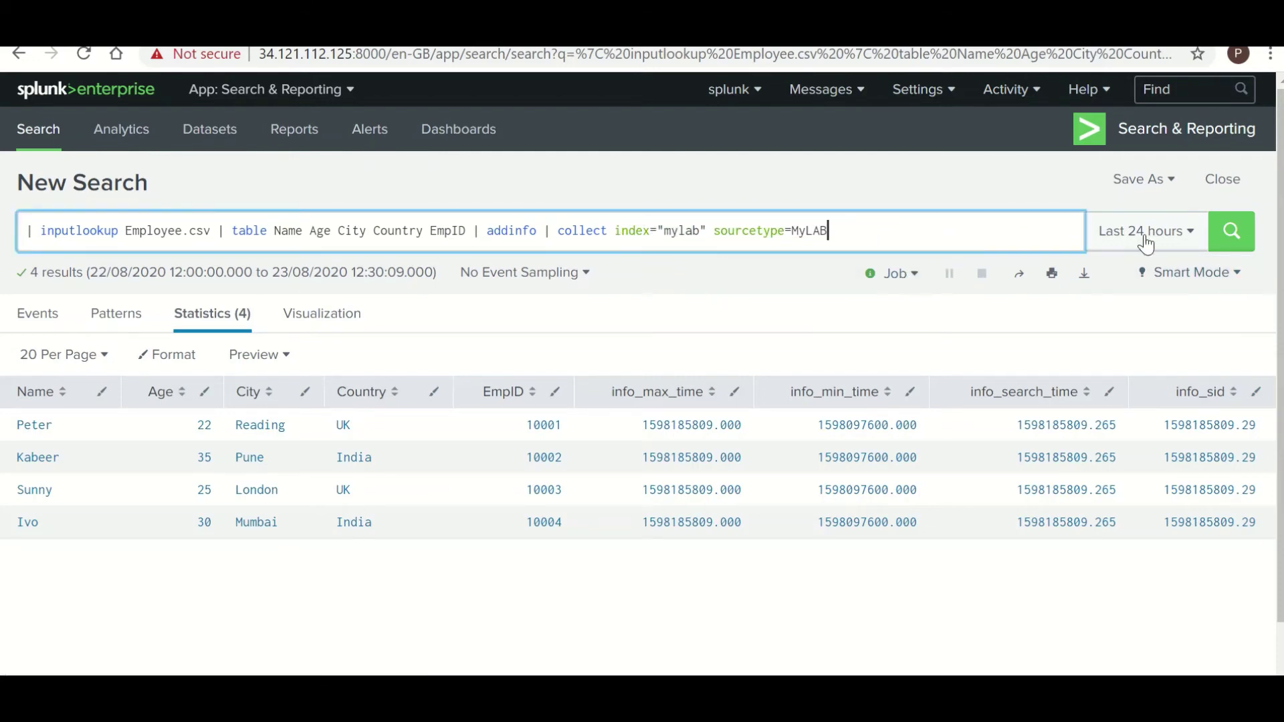
pyautogui.click(1231, 240)
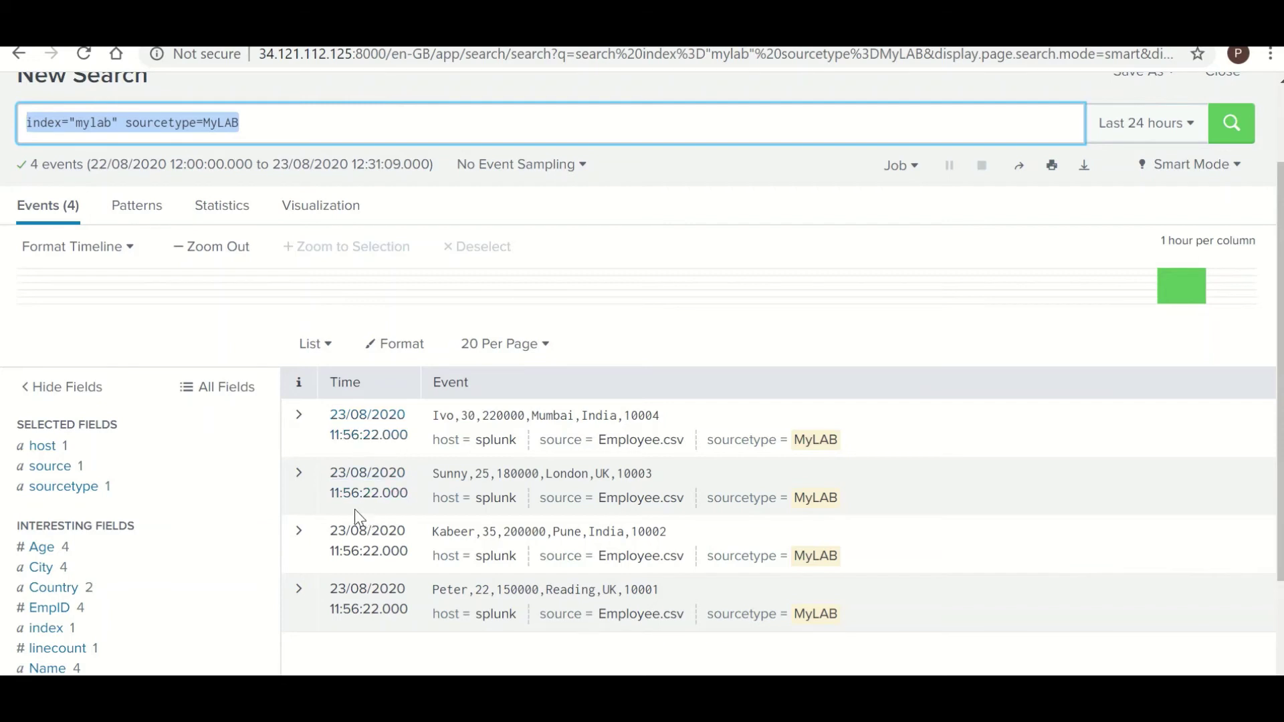
pyautogui.click(280, 130)
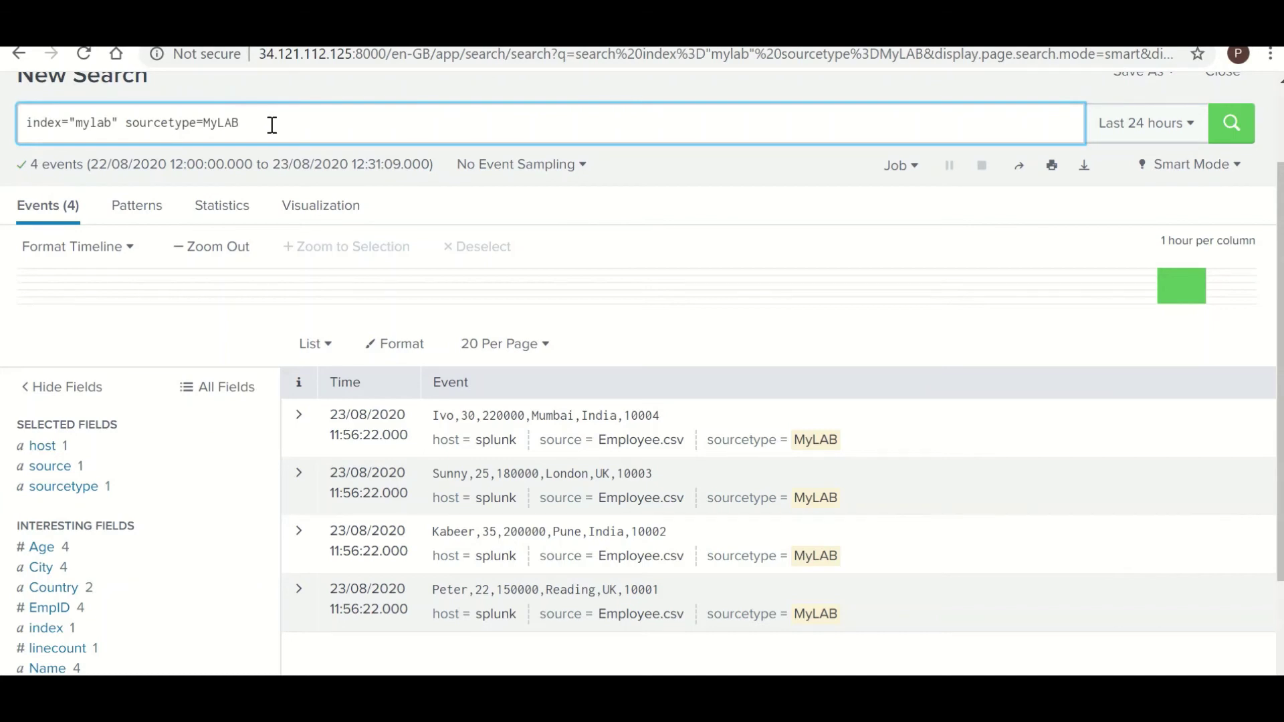
pyautogui.press('Return')
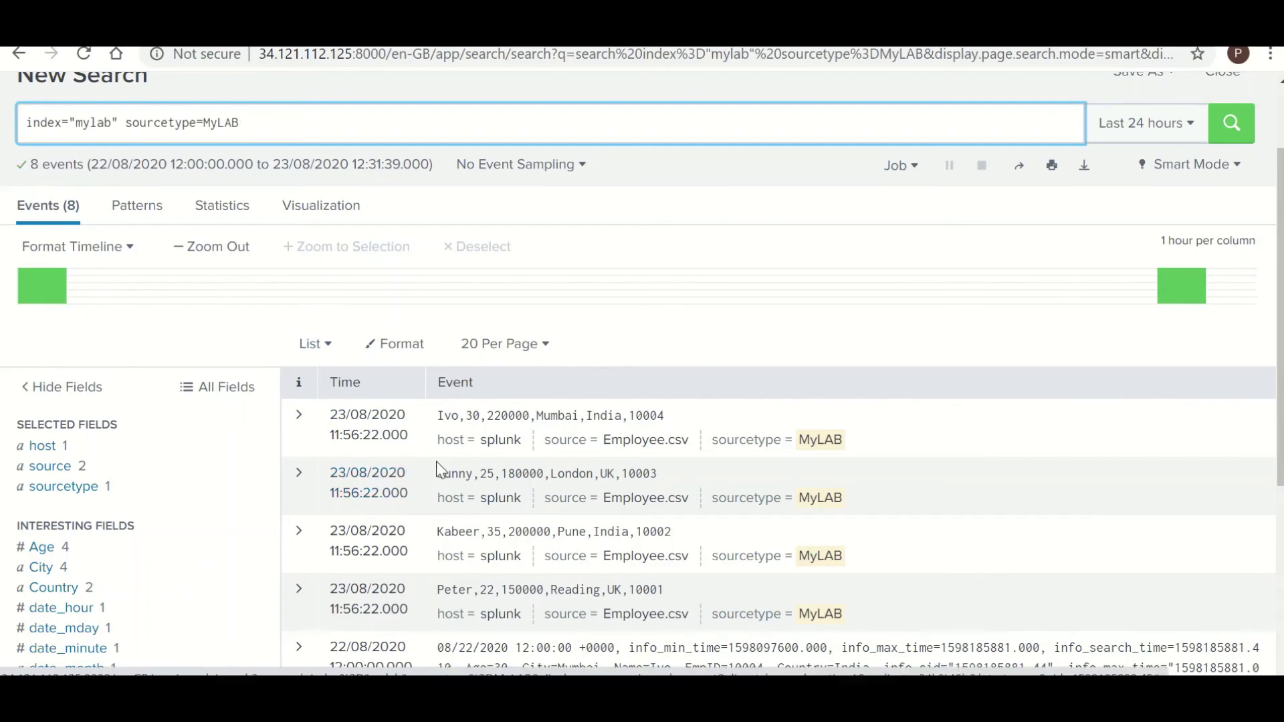
pyautogui.scroll(-5, 440, 478)
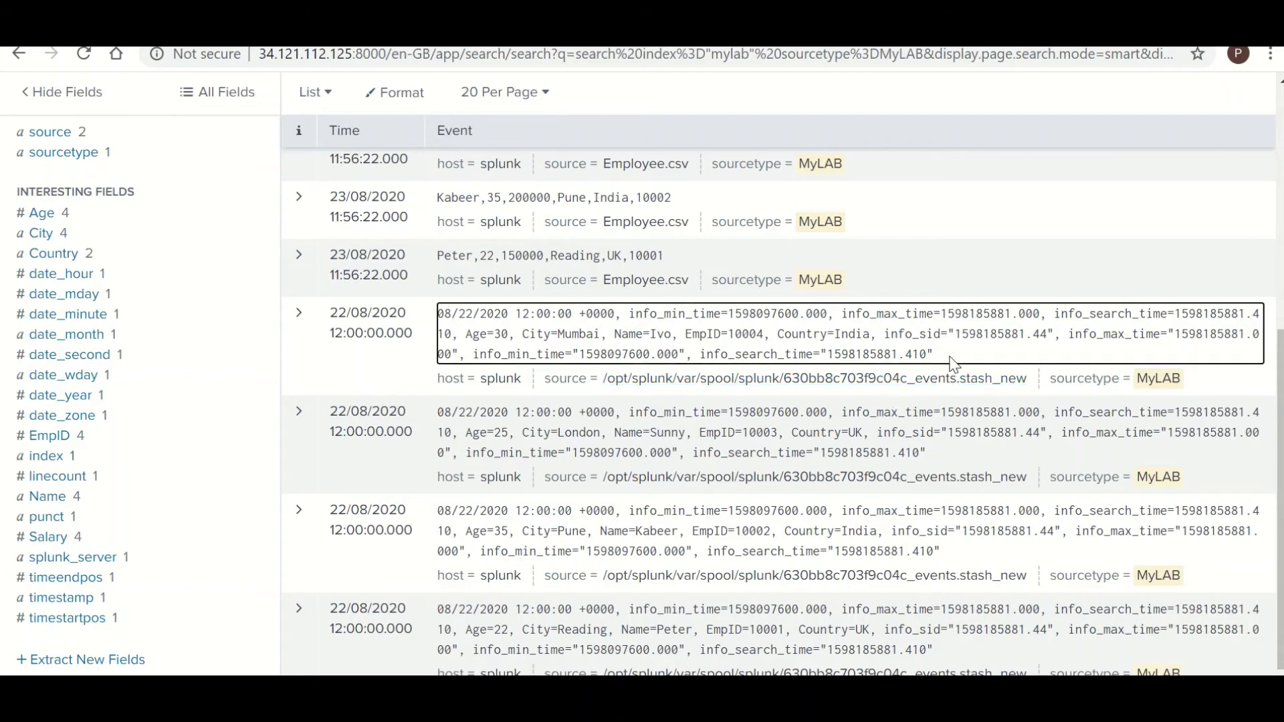
pyautogui.scroll(6, 464, 435)
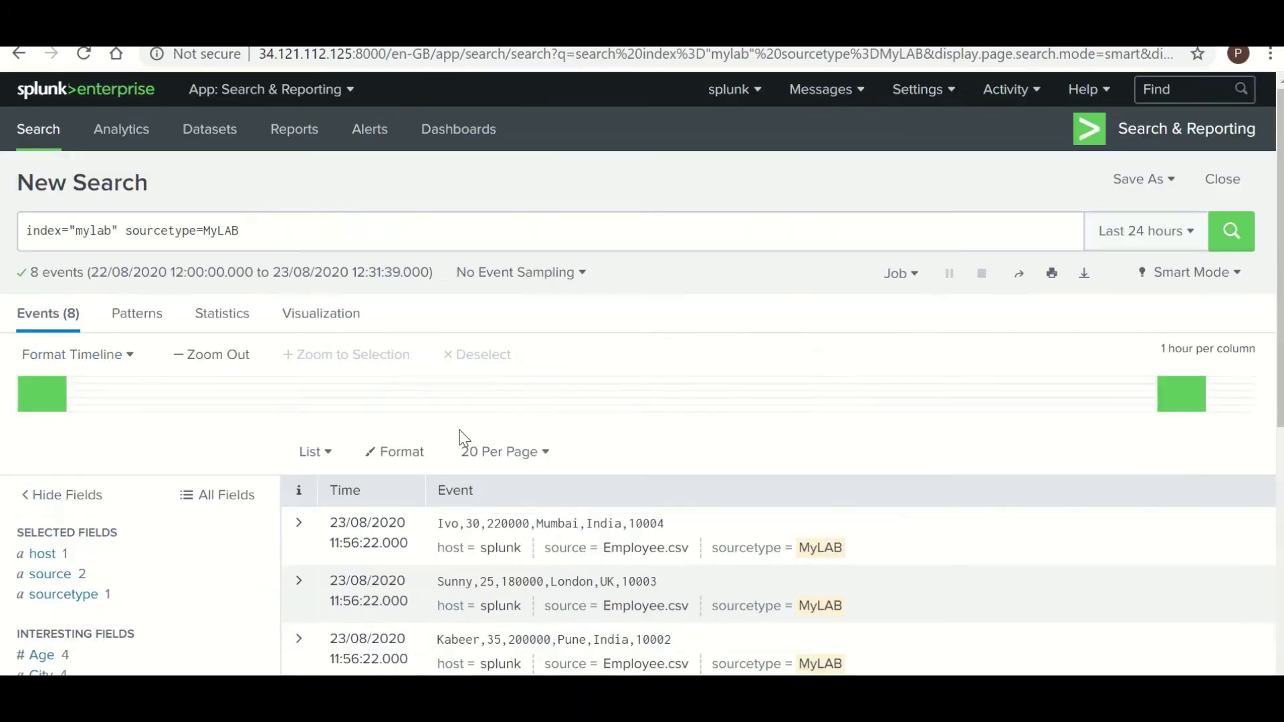
pyautogui.click(292, 235)
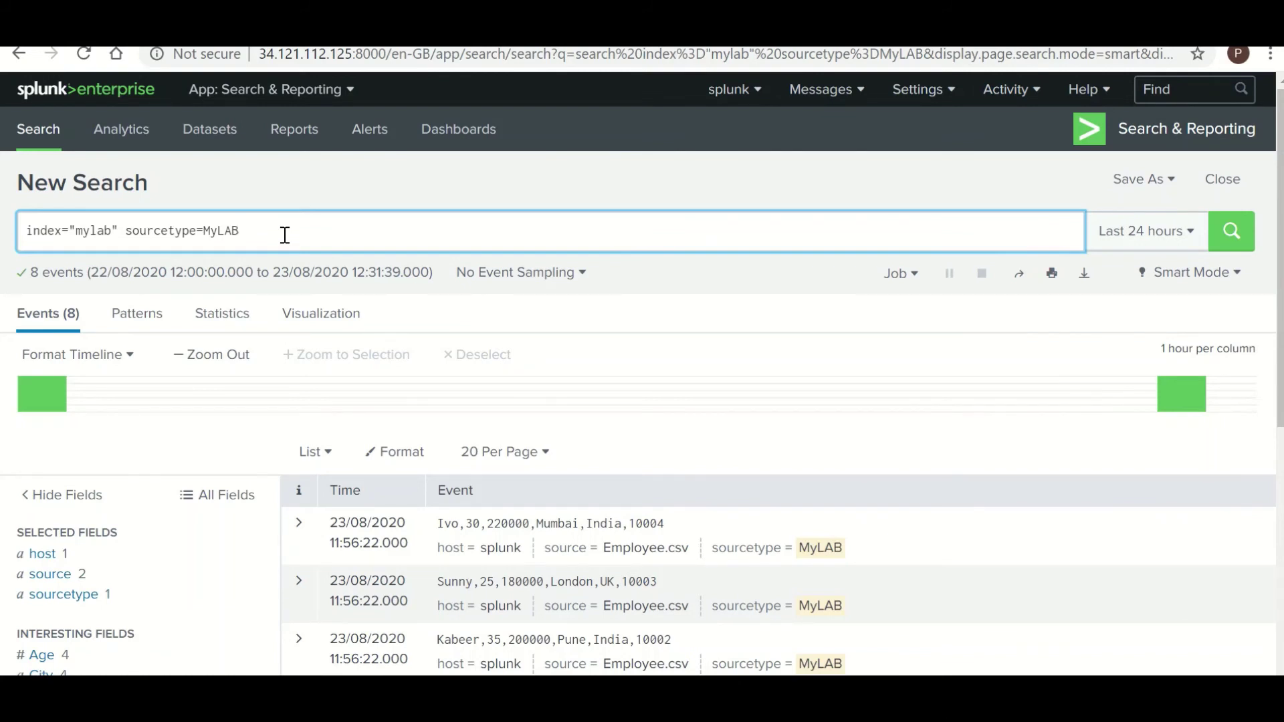
pyautogui.click(748, 90)
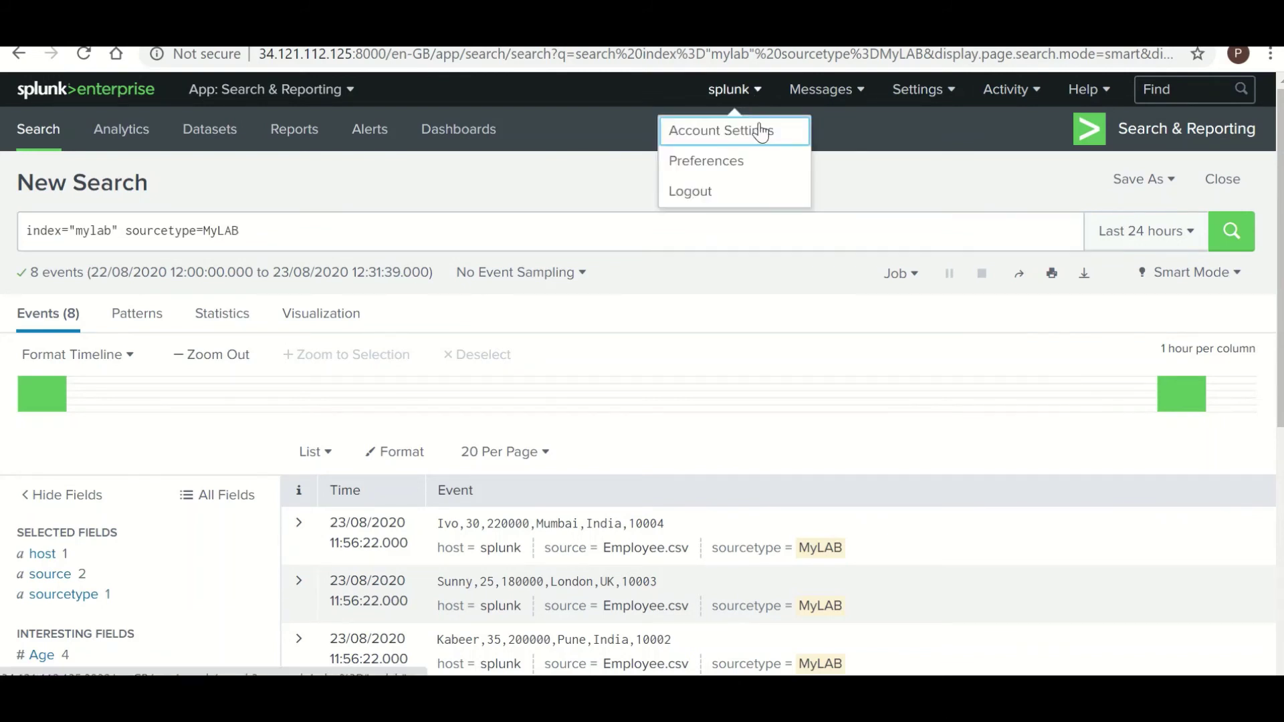
pyautogui.click(509, 237)
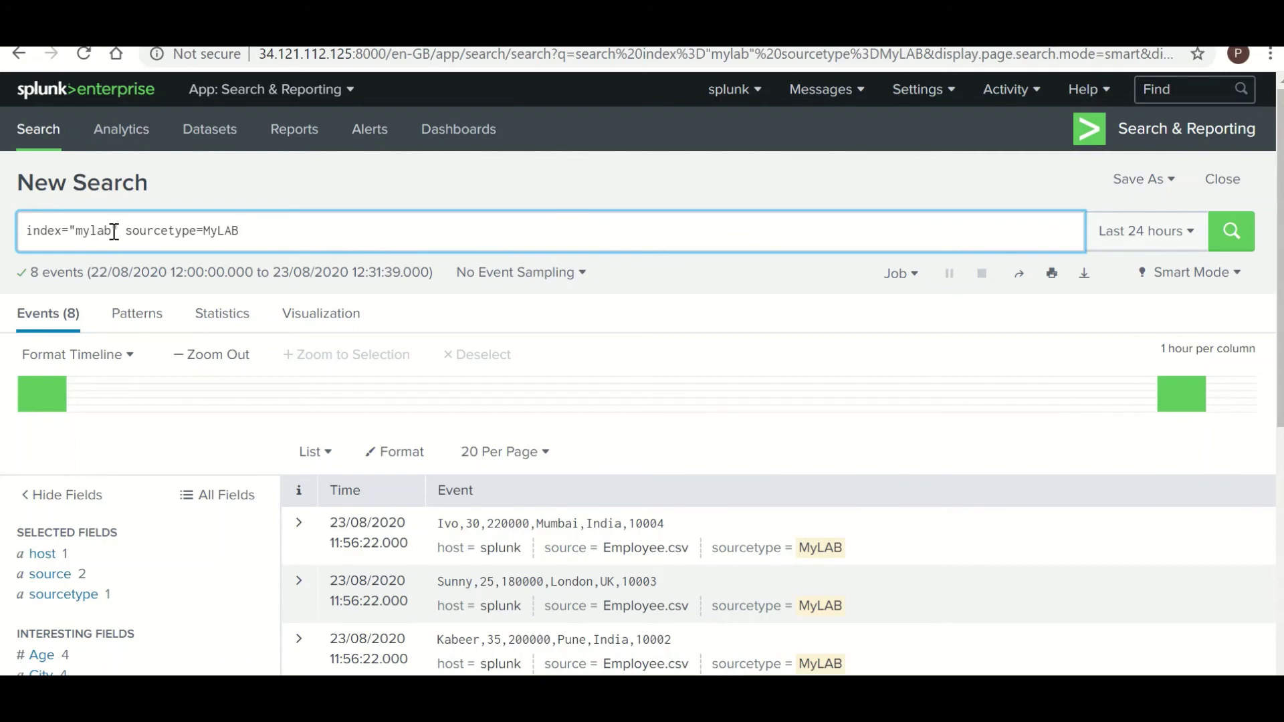
pyautogui.moveTo(113, 232); pyautogui.dragTo(75, 231)
pyautogui.click(297, 231)
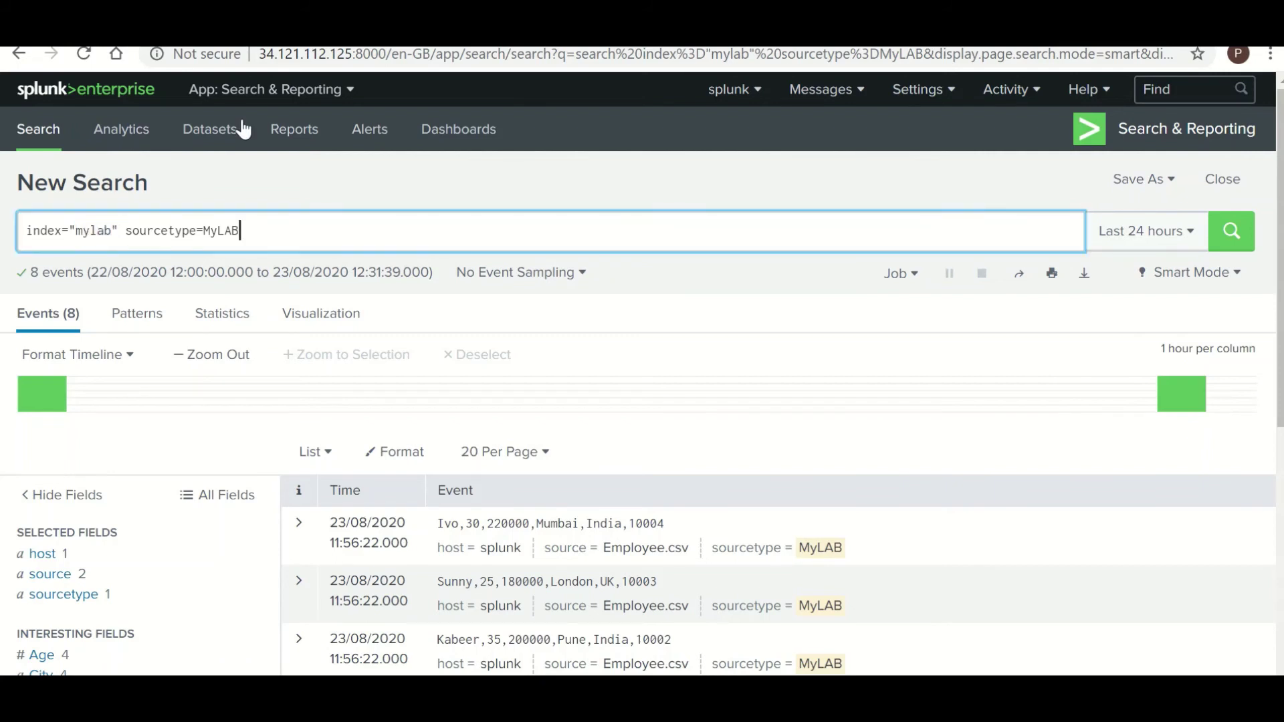